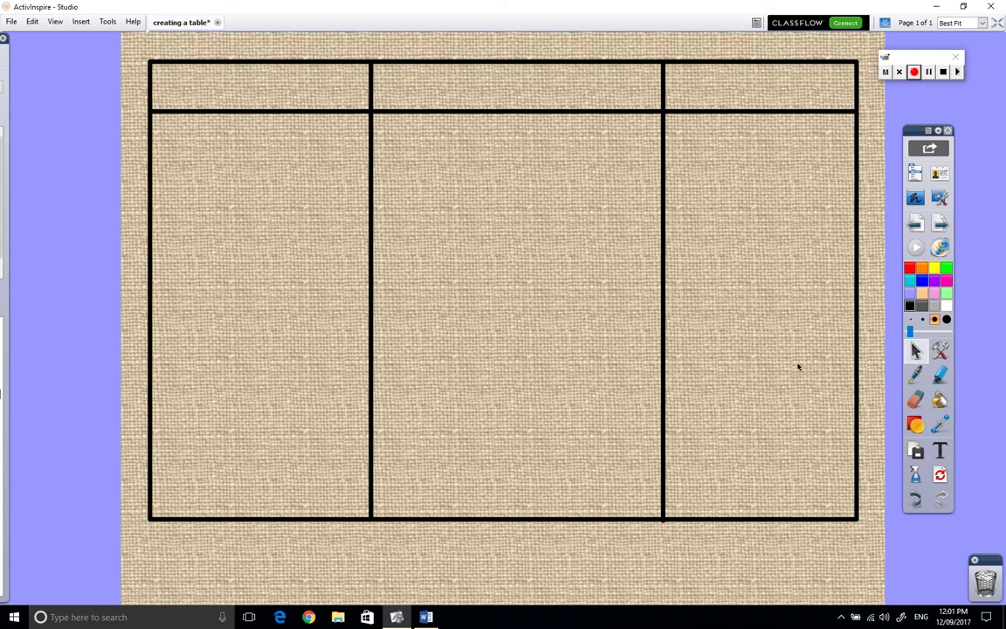
Show the page grid, nudge the right column divider slightly left, then hide the grid
{"action": "right_click", "coordinate": [797, 367]}
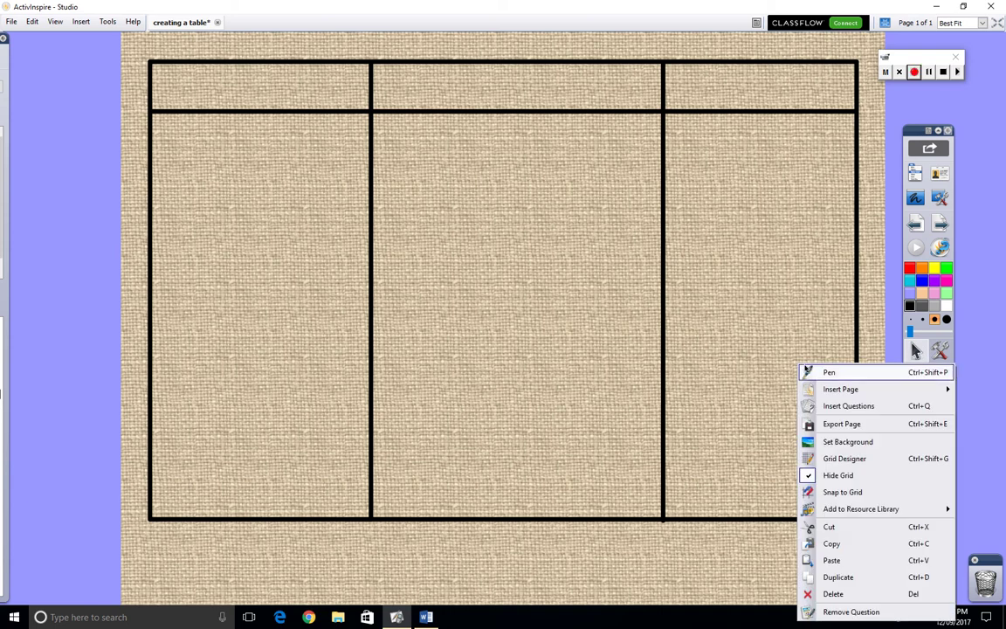
{"action": "left_click", "coordinate": [831, 476]}
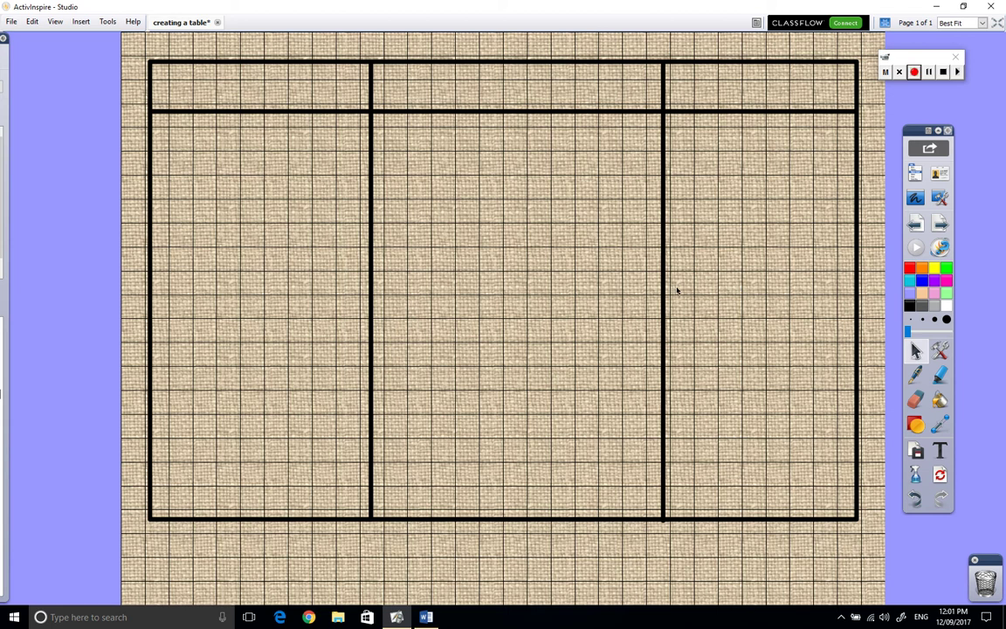
{"action": "left_click_drag", "start_coordinate": [667, 301], "coordinate": [647, 306]}
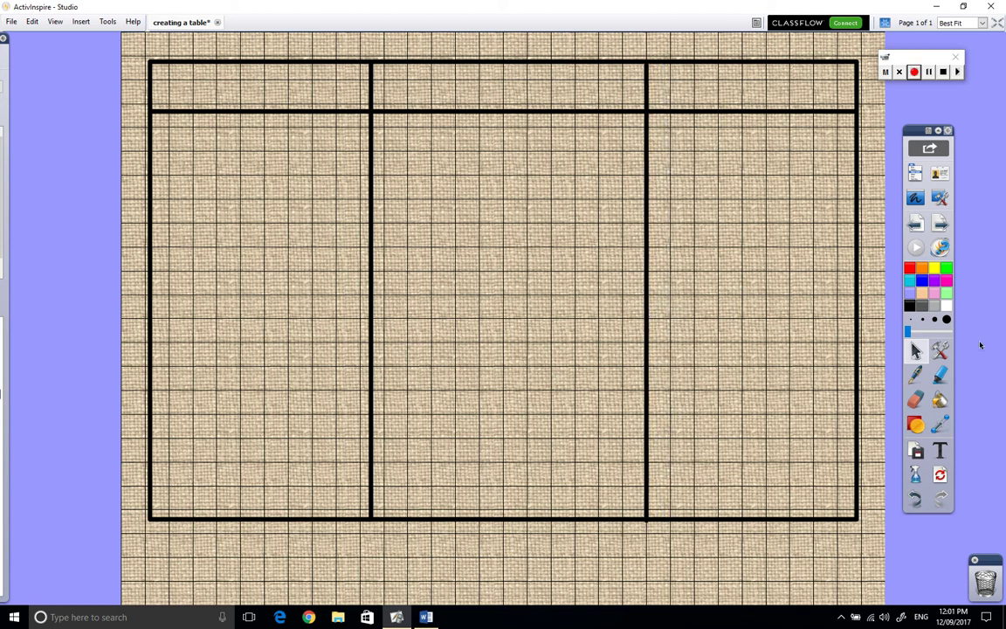
{"action": "right_click", "coordinate": [759, 354]}
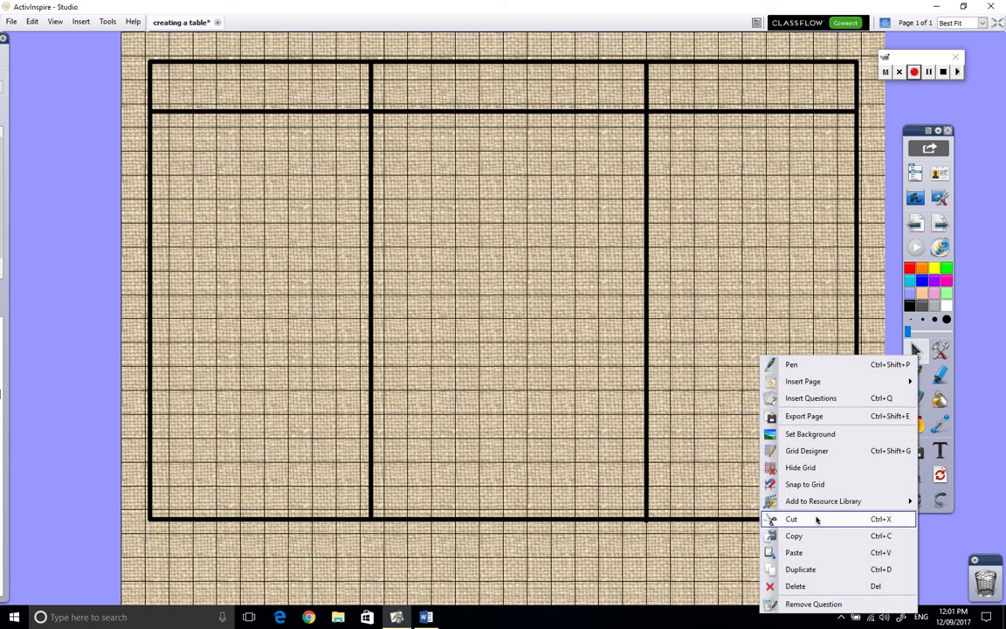
{"action": "left_click", "coordinate": [797, 467]}
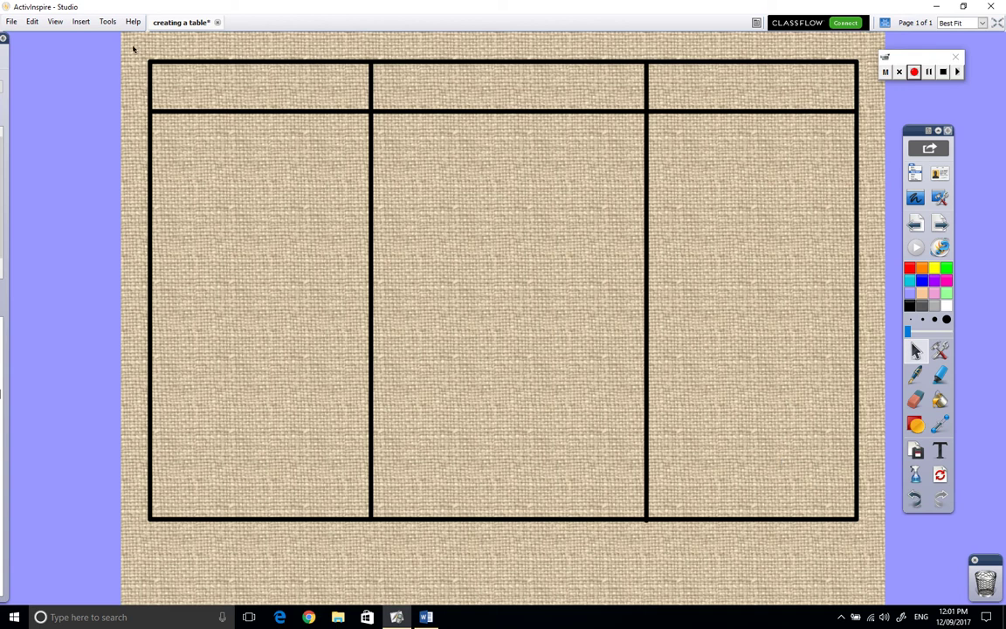
Select the whole table, move it lower on the page, and set it to Locked
{"action": "left_click_drag", "start_coordinate": [127, 39], "coordinate": [869, 392]}
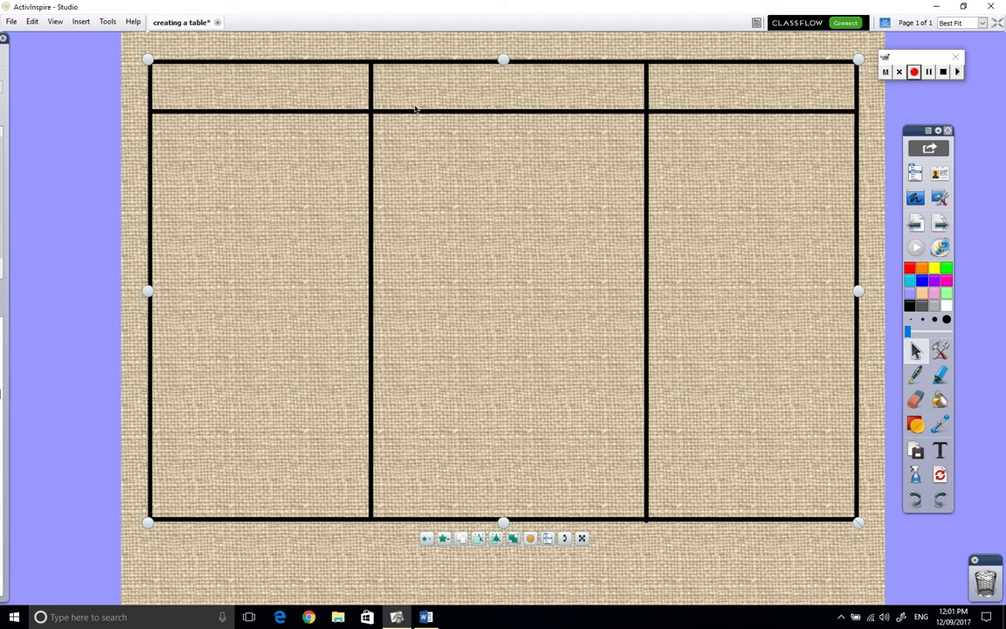
{"action": "left_click_drag", "start_coordinate": [581, 538], "coordinate": [583, 587]}
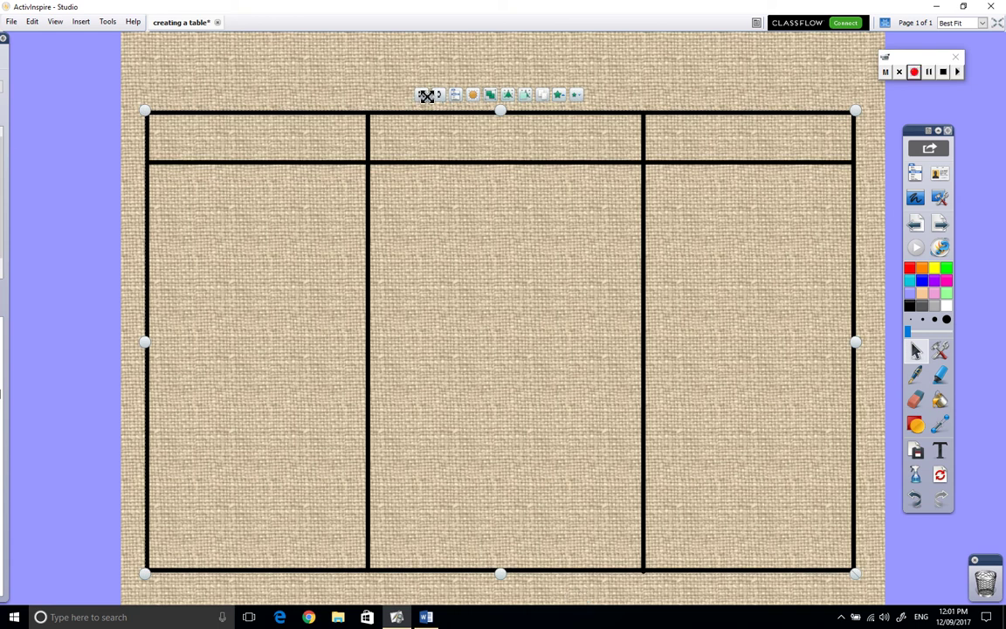
{"action": "left_click", "coordinate": [455, 96]}
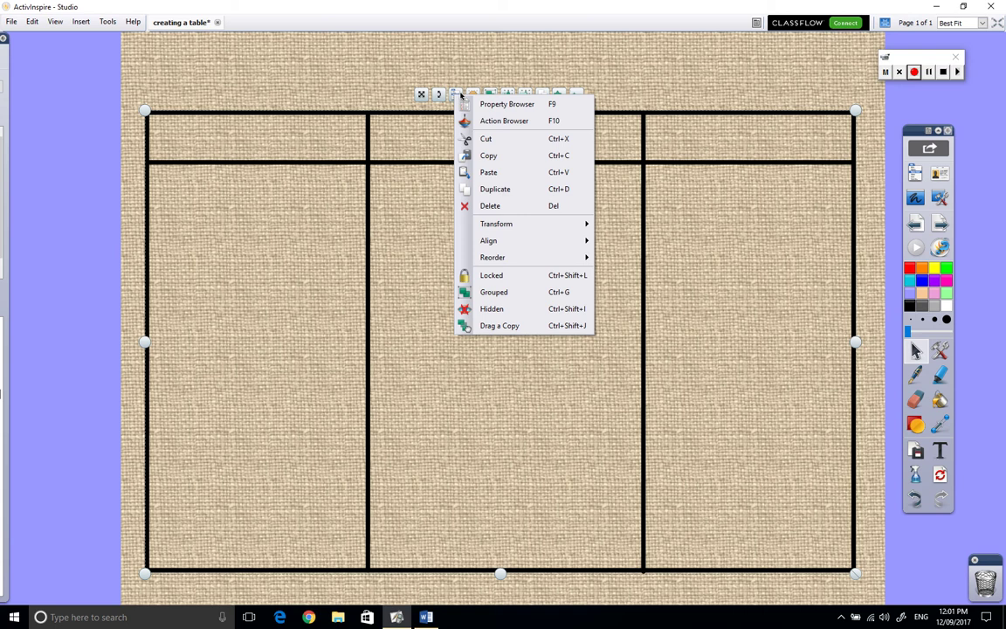
{"action": "right_click", "coordinate": [368, 173]}
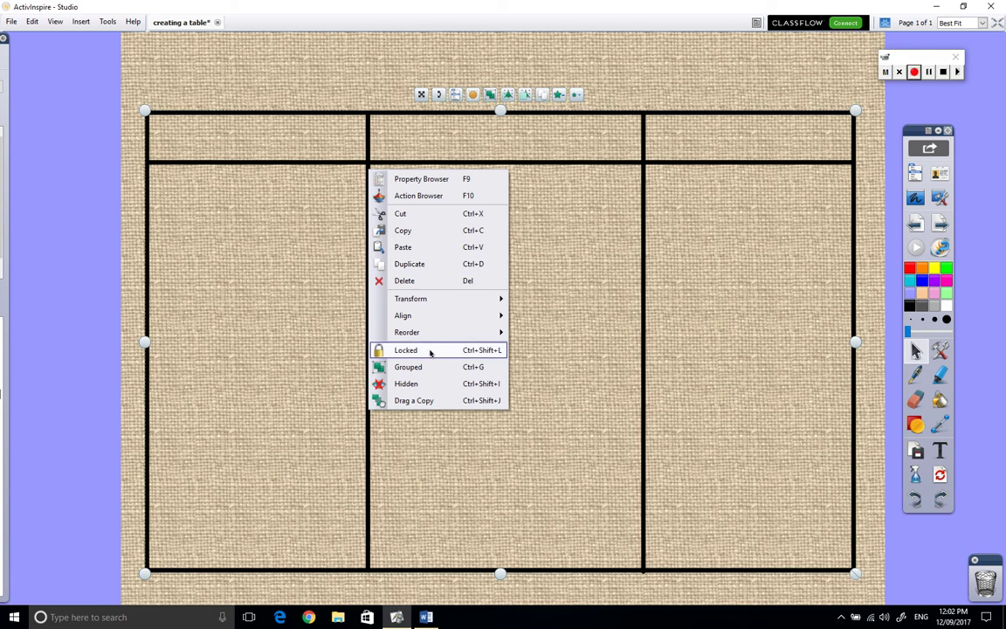
{"action": "left_click", "coordinate": [497, 351]}
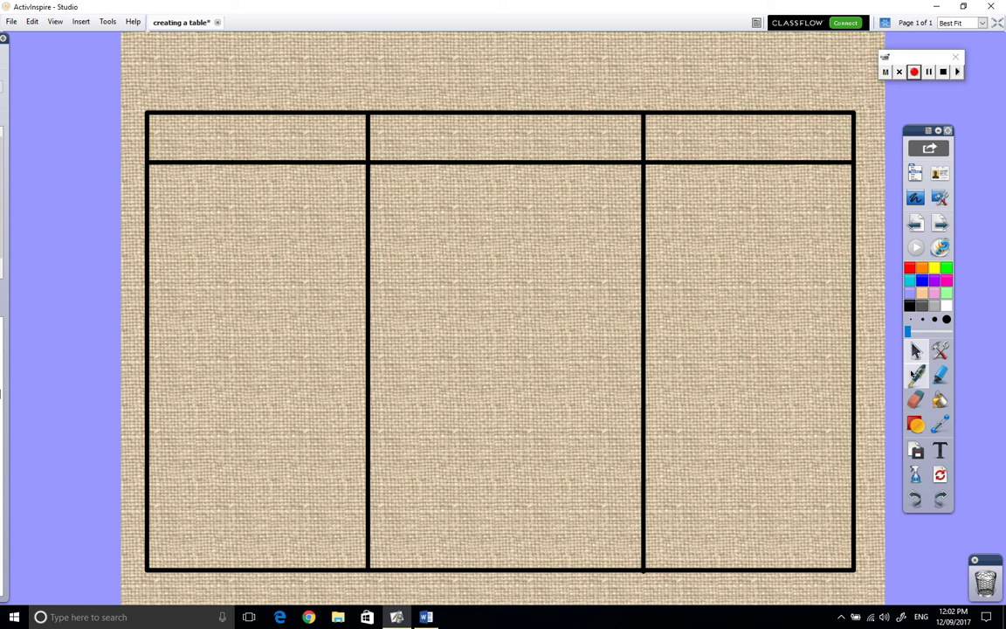
Scribble red pen strokes across the first-column cells of the locked table
{"action": "left_click", "coordinate": [909, 302]}
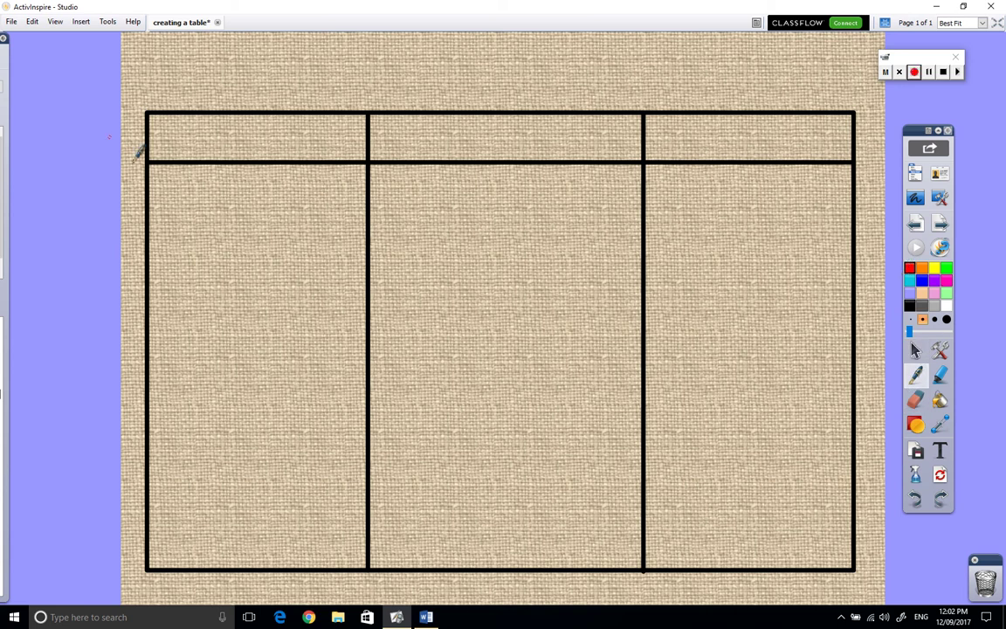
{"action": "mouse_move", "coordinate": [182, 135]}
{"action": "left_mouse_down"}
{"action": "mouse_move", "coordinate": [263, 158]}
{"action": "mouse_move", "coordinate": [335, 138]}
{"action": "left_mouse_up"}
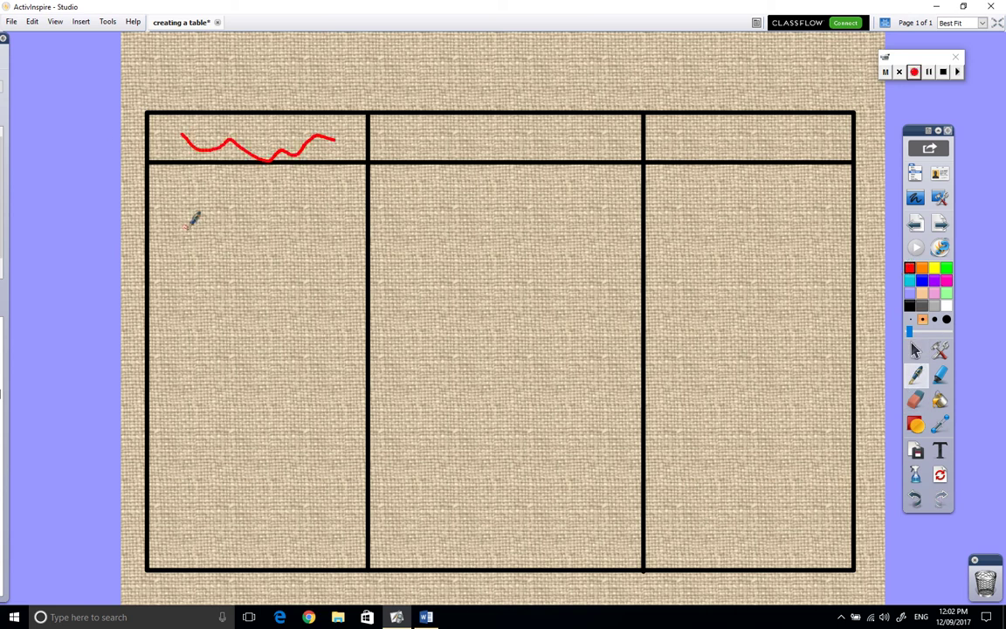
{"action": "mouse_move", "coordinate": [199, 216]}
{"action": "left_mouse_down"}
{"action": "mouse_move", "coordinate": [277, 219]}
{"action": "mouse_move", "coordinate": [301, 234]}
{"action": "left_mouse_up"}
{"action": "left_click_drag", "start_coordinate": [207, 254], "coordinate": [301, 262]}
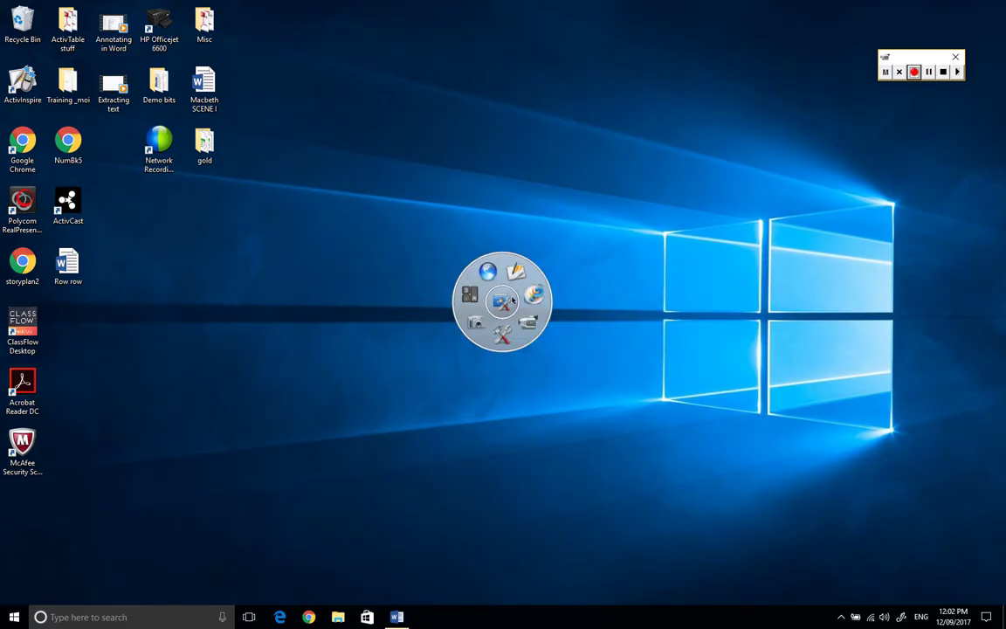
{"action": "left_click", "coordinate": [513, 301]}
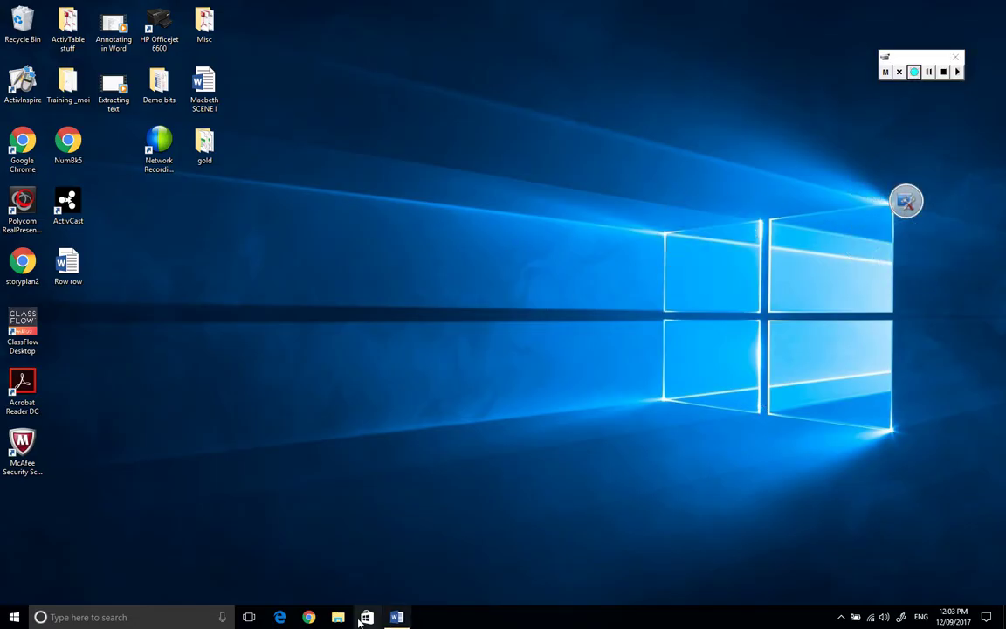
Restore Word, Area Snapshot the whole Day/time table onto the current page, and return to the flipchart
{"action": "left_click", "coordinate": [396, 617]}
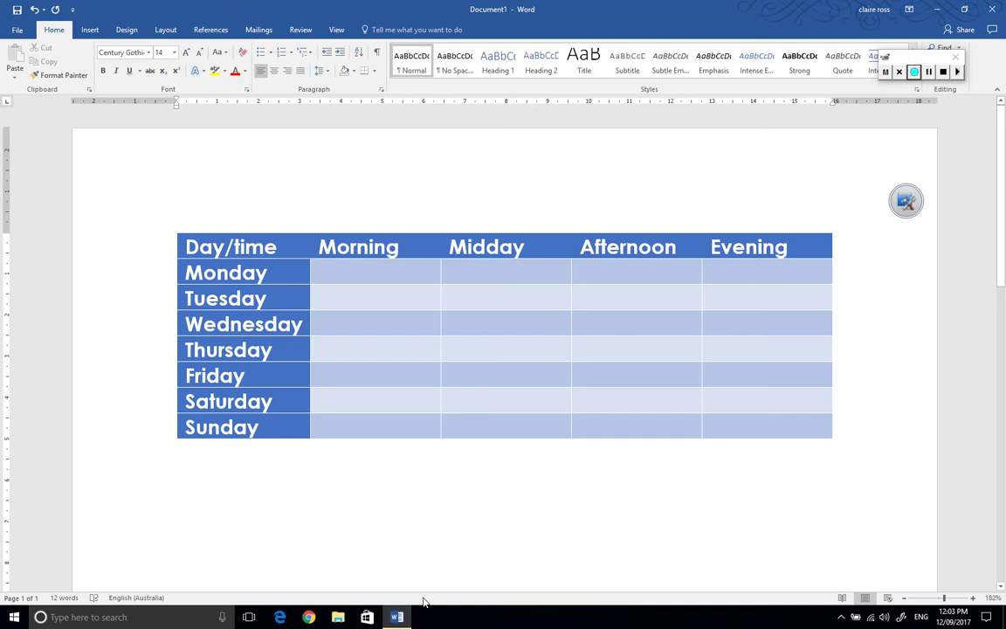
{"action": "left_click", "coordinate": [906, 201]}
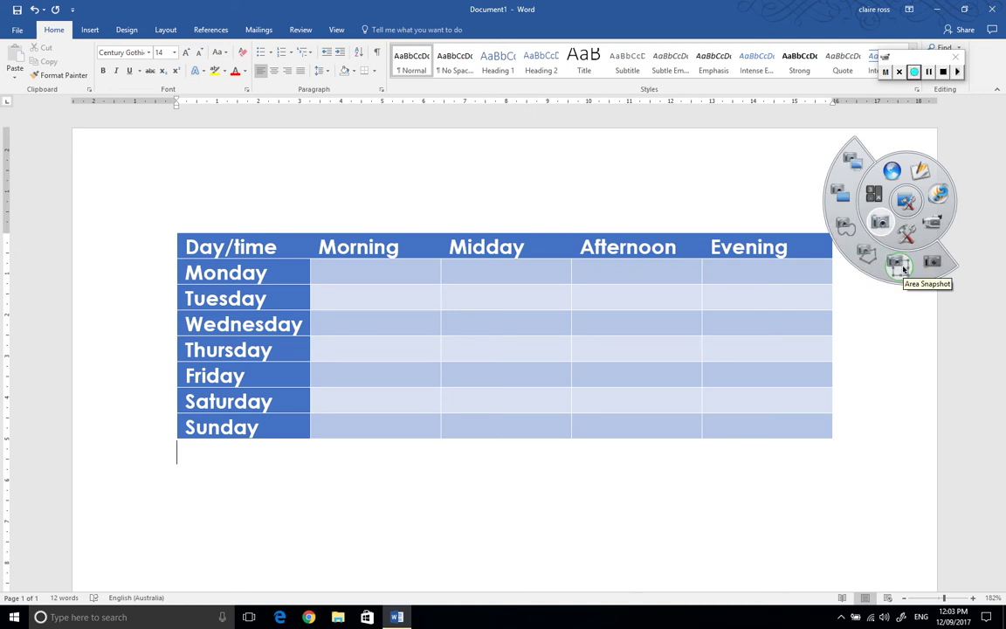
{"action": "left_click", "coordinate": [903, 269]}
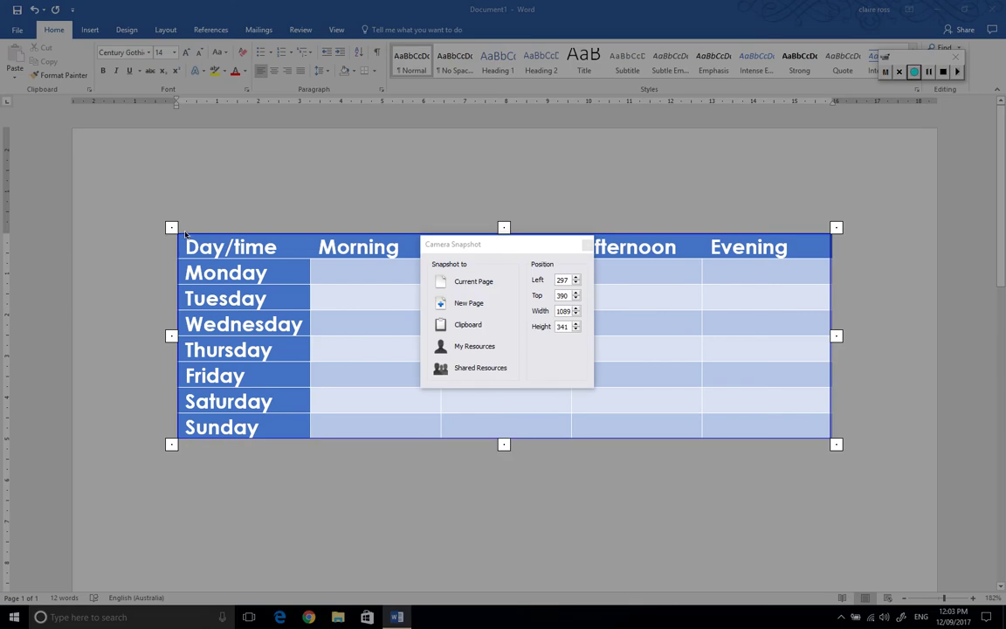
{"action": "left_click", "coordinate": [754, 519]}
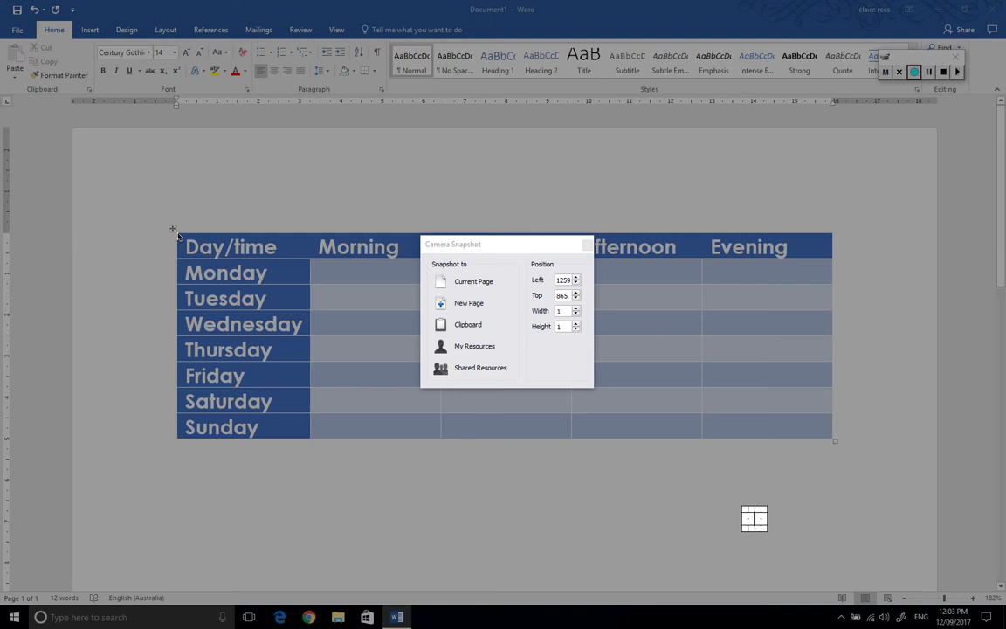
{"action": "left_click_drag", "start_coordinate": [175, 231], "coordinate": [838, 444]}
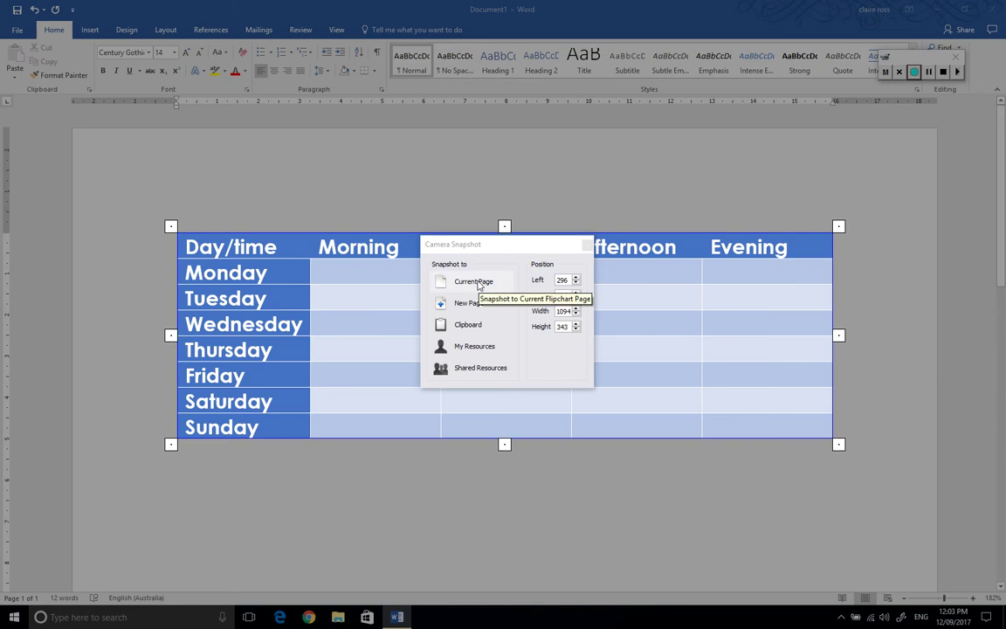
{"action": "left_click", "coordinate": [477, 282]}
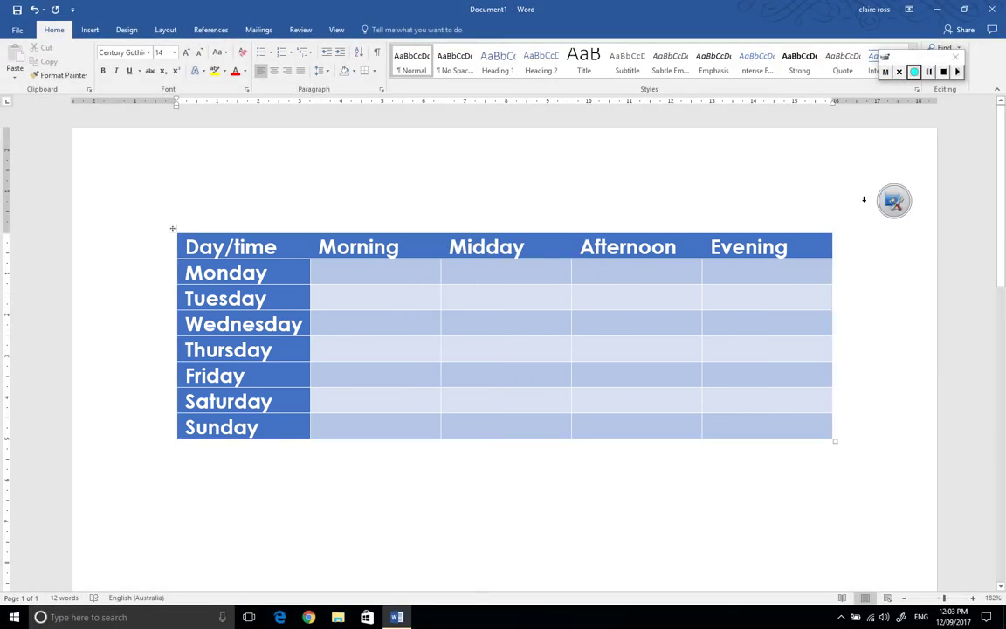
{"action": "left_click", "coordinate": [892, 200]}
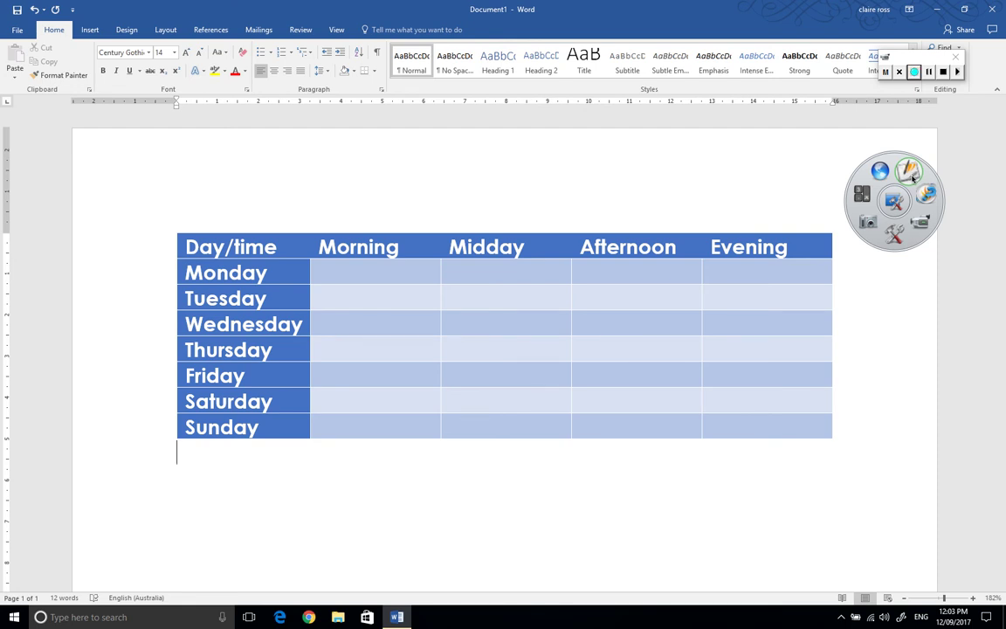
{"action": "left_click", "coordinate": [911, 172]}
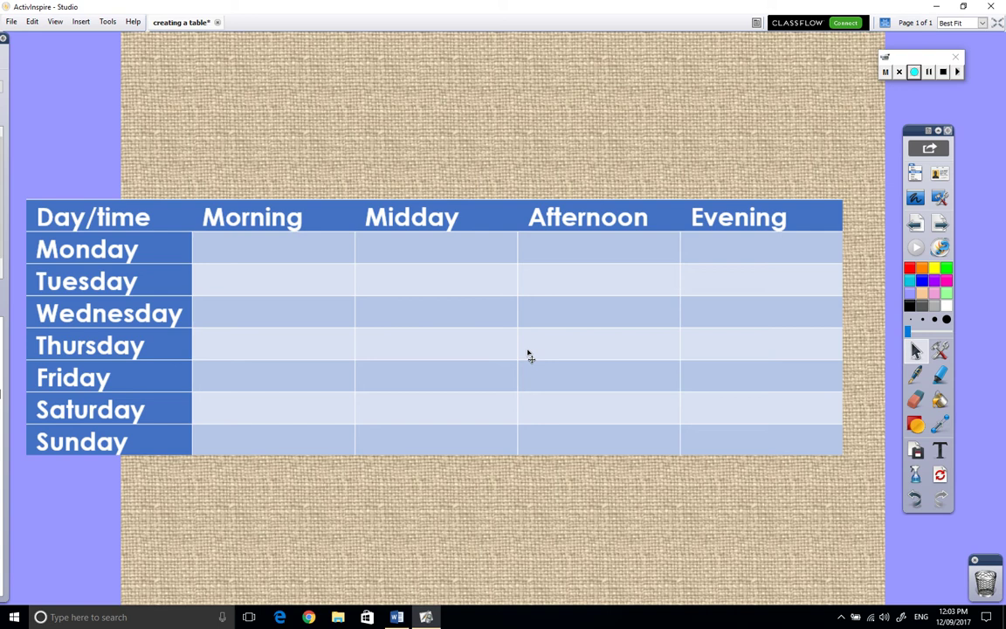
Shrink the pasted Day/time table slightly and move it right and down on the page
{"action": "left_click", "coordinate": [850, 452]}
{"action": "left_click_drag", "start_coordinate": [859, 457], "coordinate": [731, 416]}
{"action": "left_click_drag", "start_coordinate": [593, 348], "coordinate": [701, 395]}
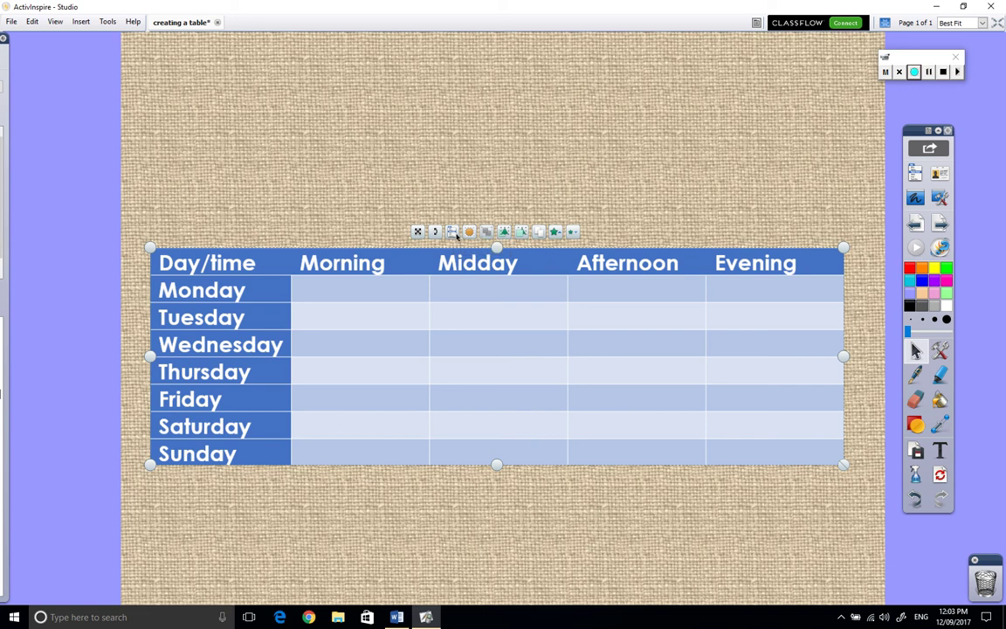
Set the Day/time table to Locked and confirm a marquee no longer selects it
{"action": "left_click", "coordinate": [451, 232]}
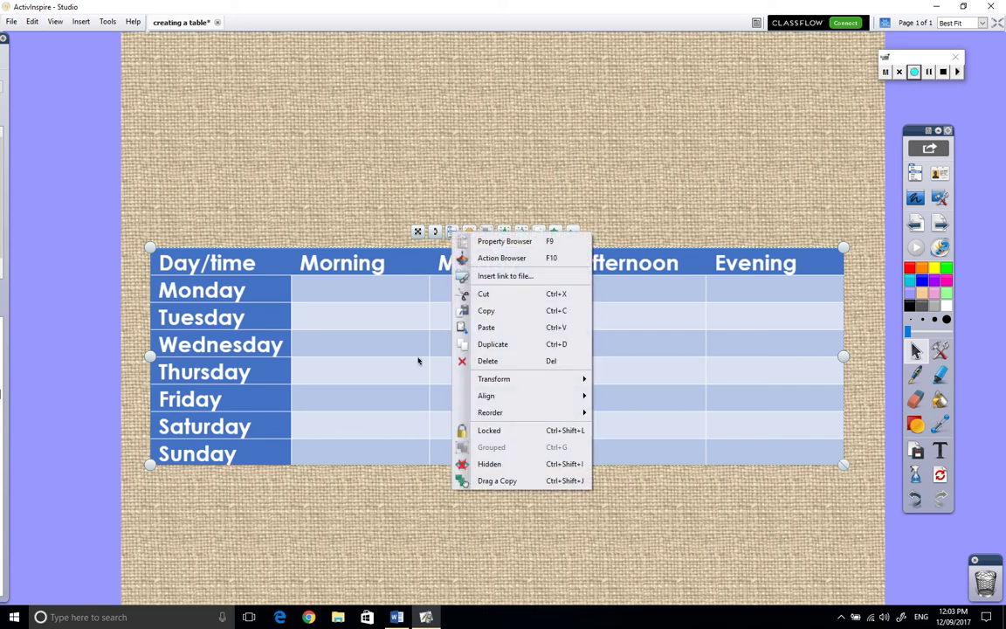
{"action": "left_click", "coordinate": [420, 357]}
{"action": "right_click", "coordinate": [422, 347]}
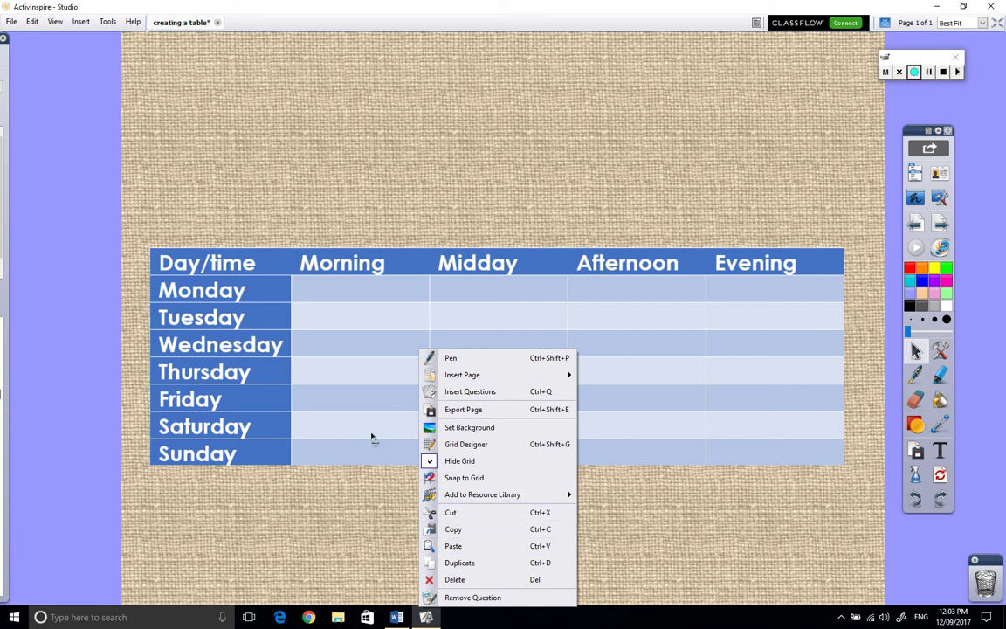
{"action": "right_click", "coordinate": [318, 388]}
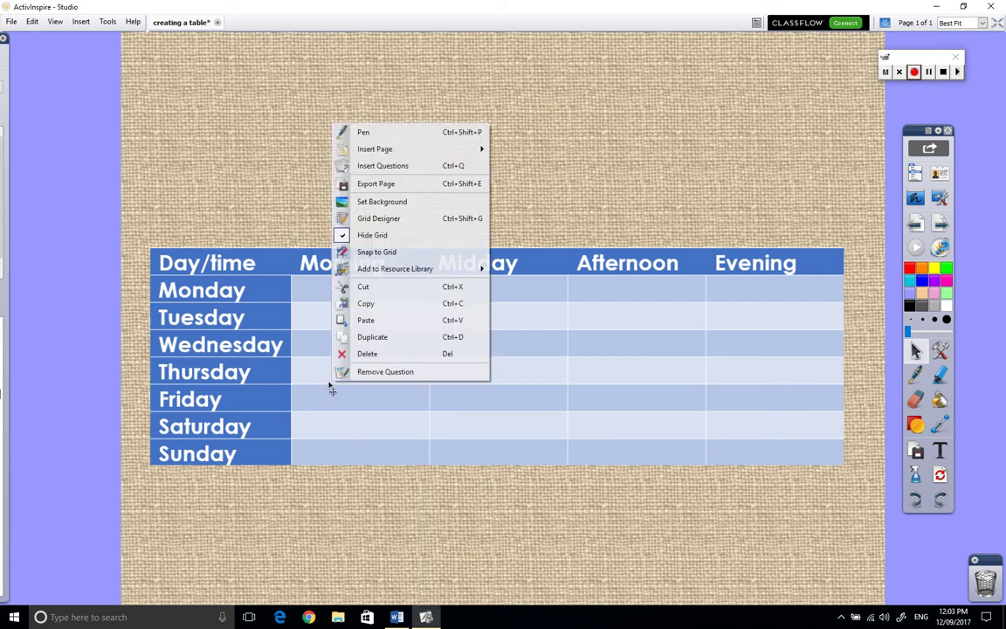
{"action": "right_click", "coordinate": [260, 351]}
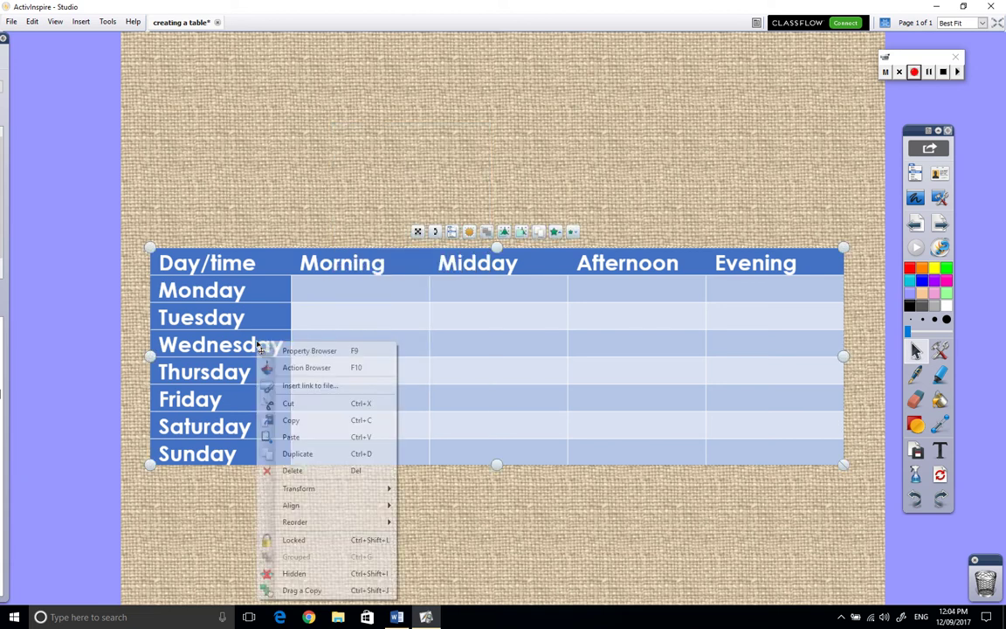
{"action": "left_click", "coordinate": [355, 541]}
{"action": "left_click", "coordinate": [391, 510]}
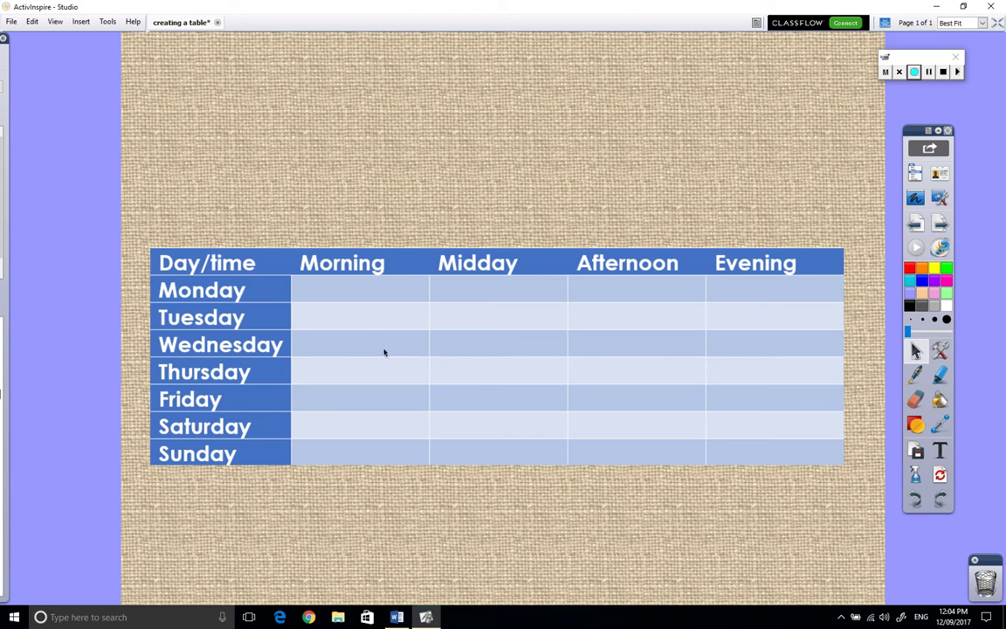
{"action": "left_click_drag", "start_coordinate": [385, 352], "coordinate": [480, 397]}
With the red pen, draw strokes in the Monday, Tuesday and Wednesday Morning cells
{"action": "left_click", "coordinate": [915, 374]}
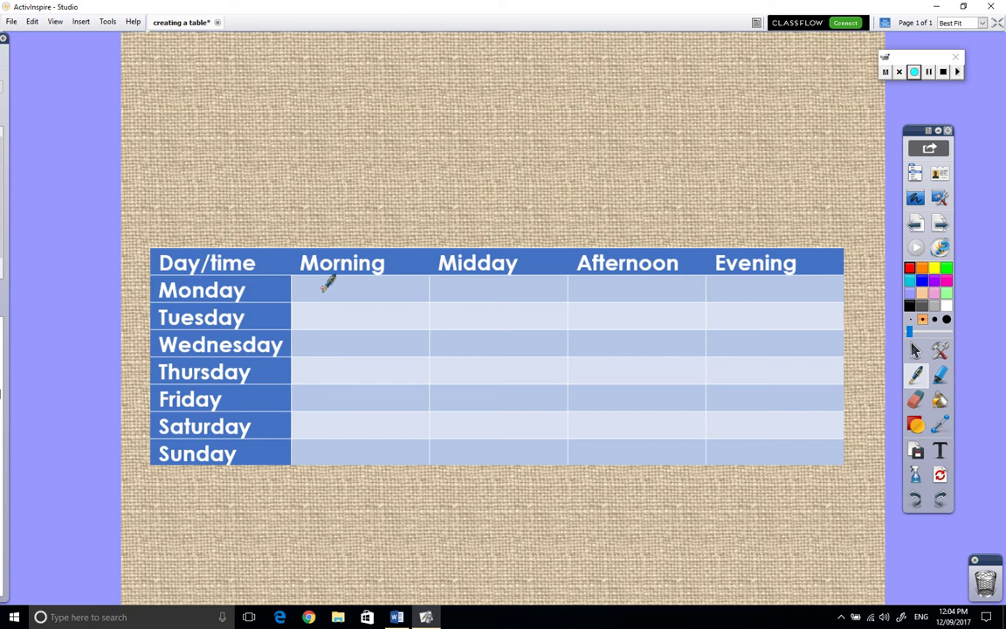
{"action": "left_click_drag", "start_coordinate": [321, 289], "coordinate": [406, 289]}
{"action": "left_click_drag", "start_coordinate": [316, 312], "coordinate": [424, 313]}
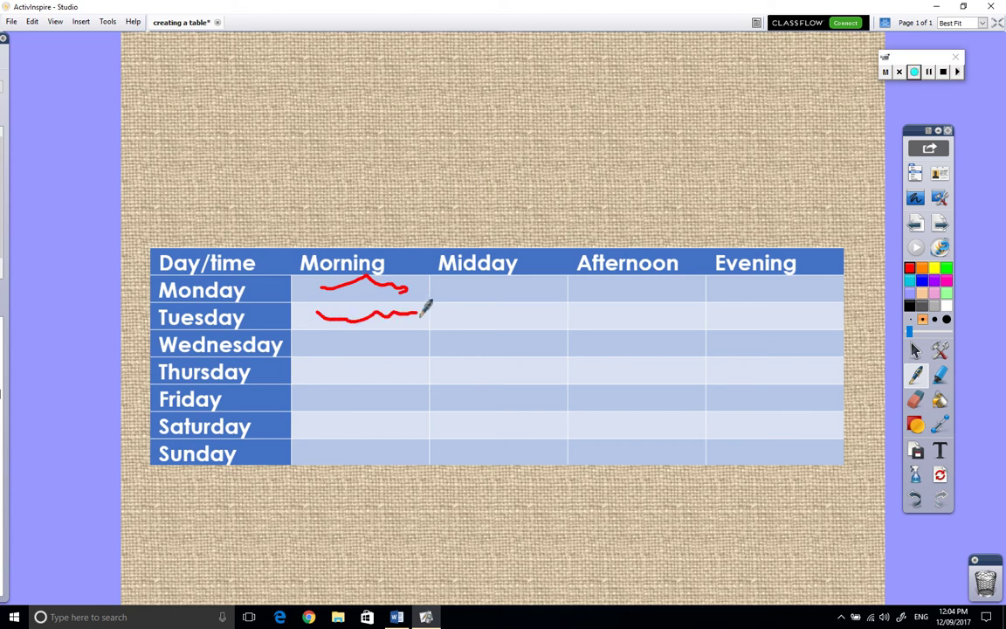
{"action": "left_click_drag", "start_coordinate": [324, 347], "coordinate": [417, 342]}
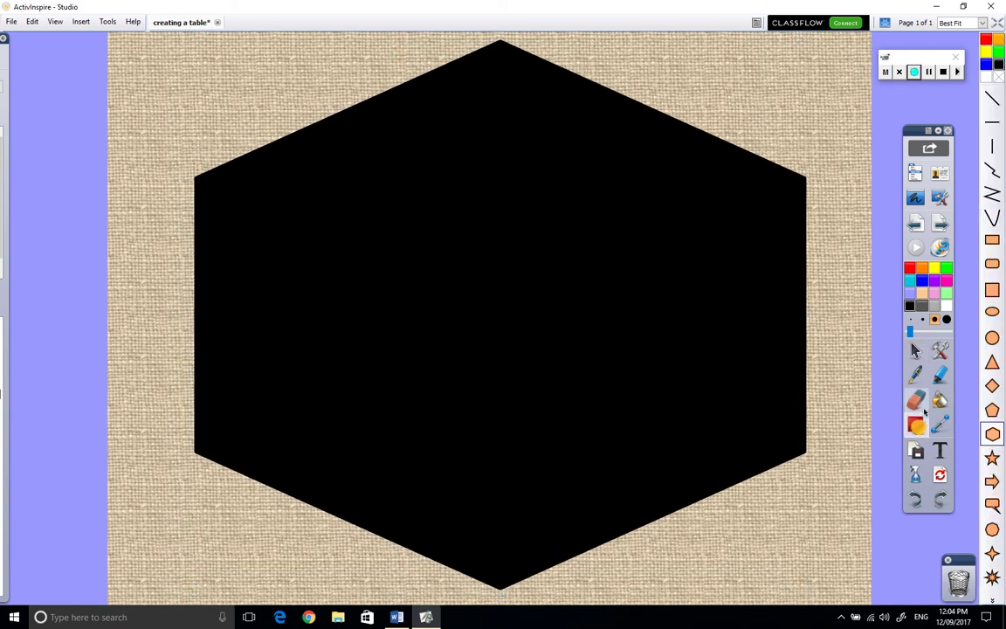
Draw green straight lines joining opposite hexagon corners through its centre
{"action": "left_click", "coordinate": [995, 103]}
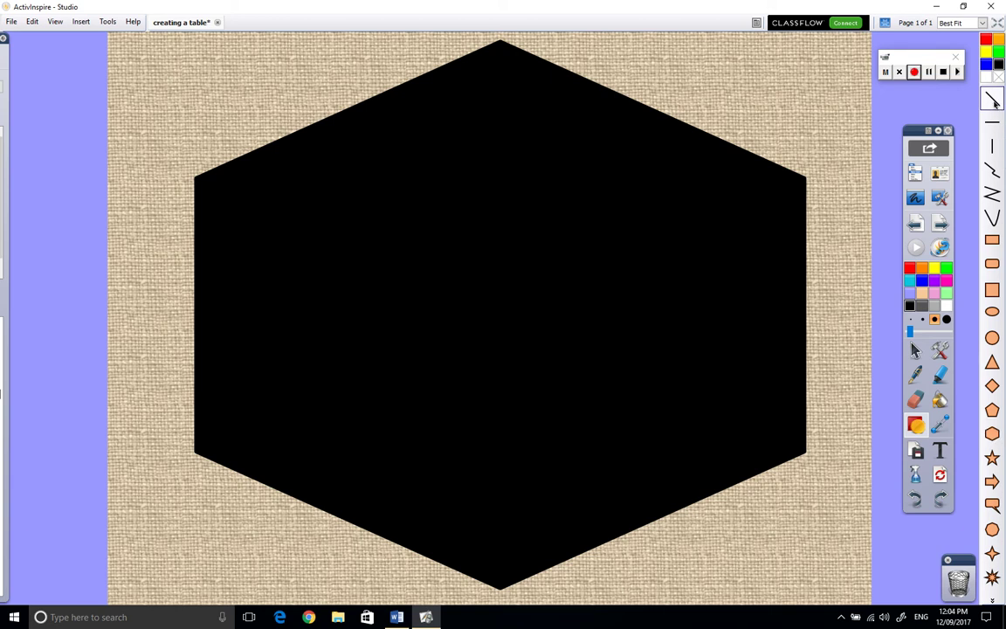
{"action": "left_click", "coordinate": [947, 268]}
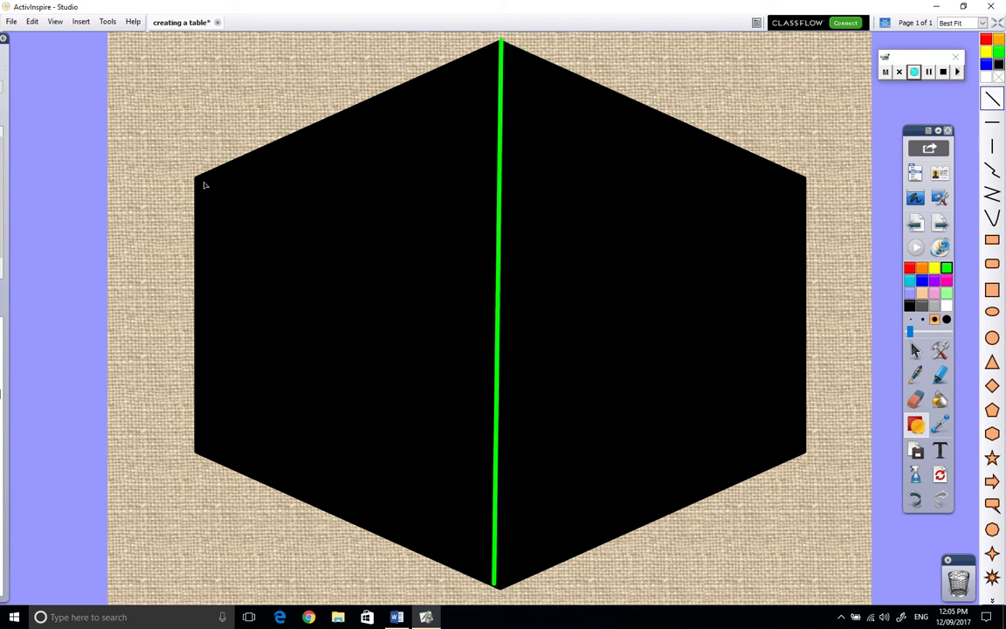
{"action": "mouse_move", "coordinate": [196, 181]}
{"action": "left_mouse_down"}
{"action": "mouse_move", "coordinate": [339, 276]}
{"action": "mouse_move", "coordinate": [676, 447]}
{"action": "mouse_move", "coordinate": [800, 446]}
{"action": "mouse_move", "coordinate": [811, 456]}
{"action": "mouse_move", "coordinate": [800, 447]}
{"action": "left_mouse_up"}
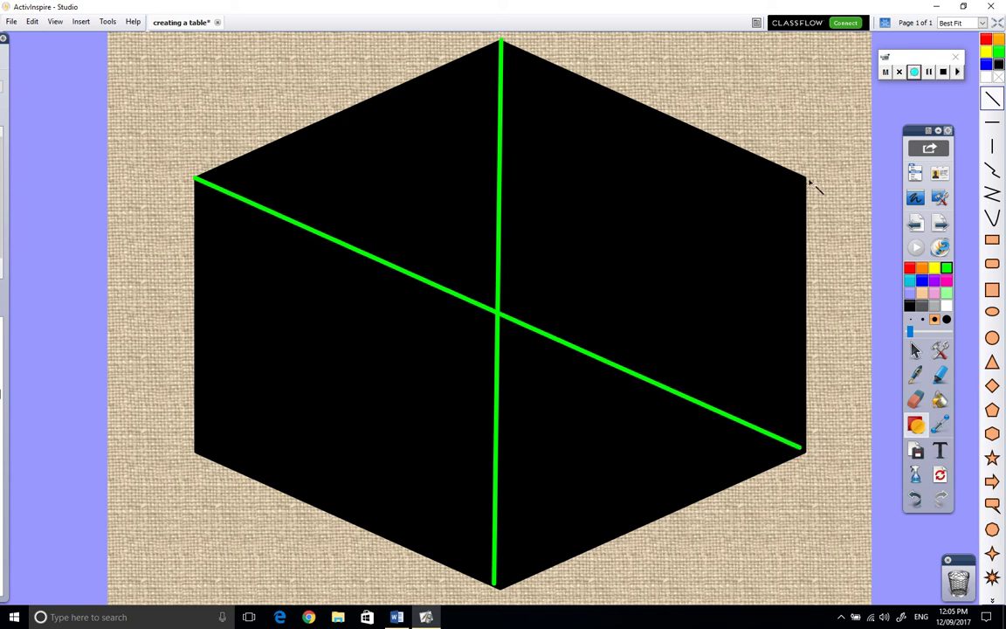
{"action": "mouse_move", "coordinate": [805, 179]}
{"action": "left_mouse_down"}
{"action": "mouse_move", "coordinate": [674, 319]}
{"action": "mouse_move", "coordinate": [330, 427]}
{"action": "mouse_move", "coordinate": [197, 452]}
{"action": "left_mouse_up"}
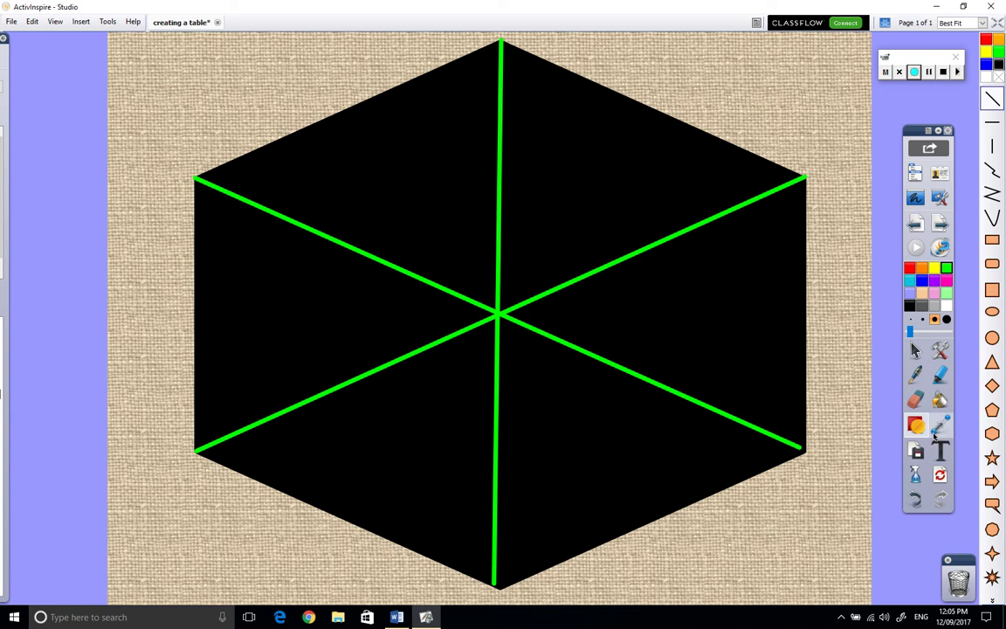
Type the labels Who?, What? and When? into the top-right, right and bottom sections
{"action": "left_click", "coordinate": [936, 426]}
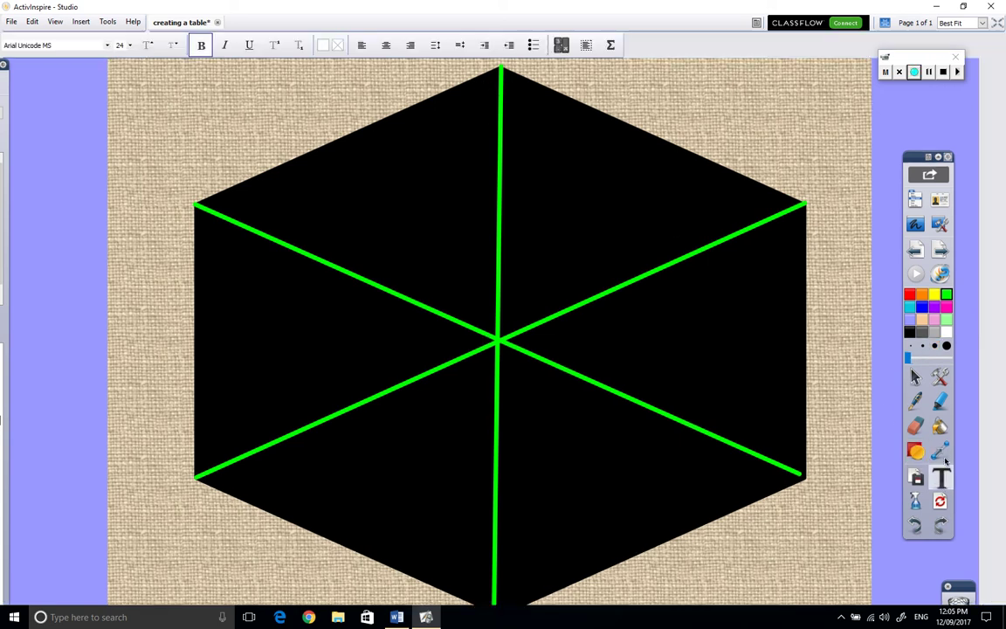
{"action": "left_click", "coordinate": [541, 131]}
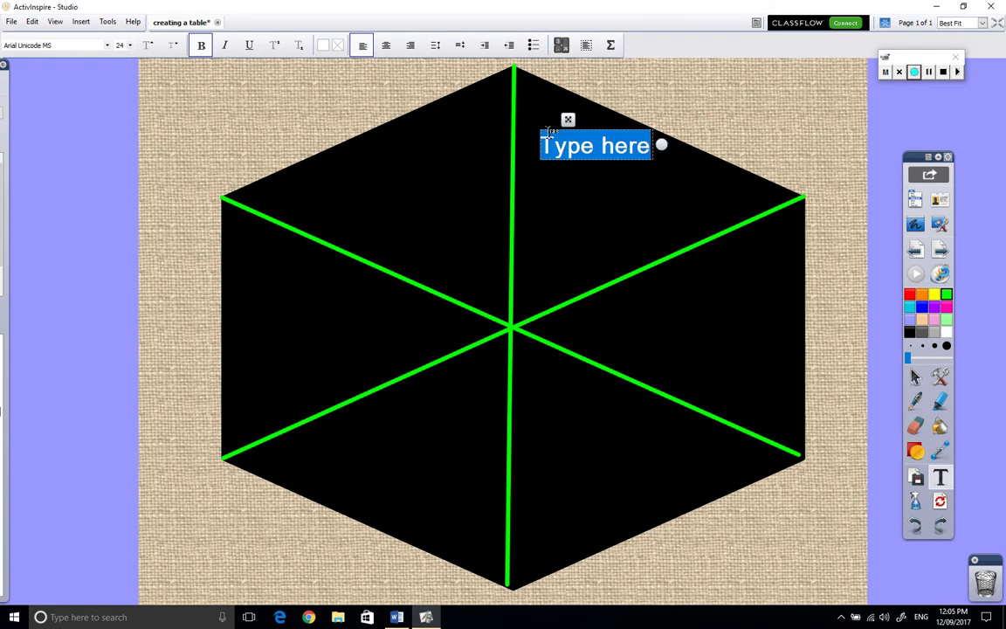
{"action": "type", "text": "Who?"}
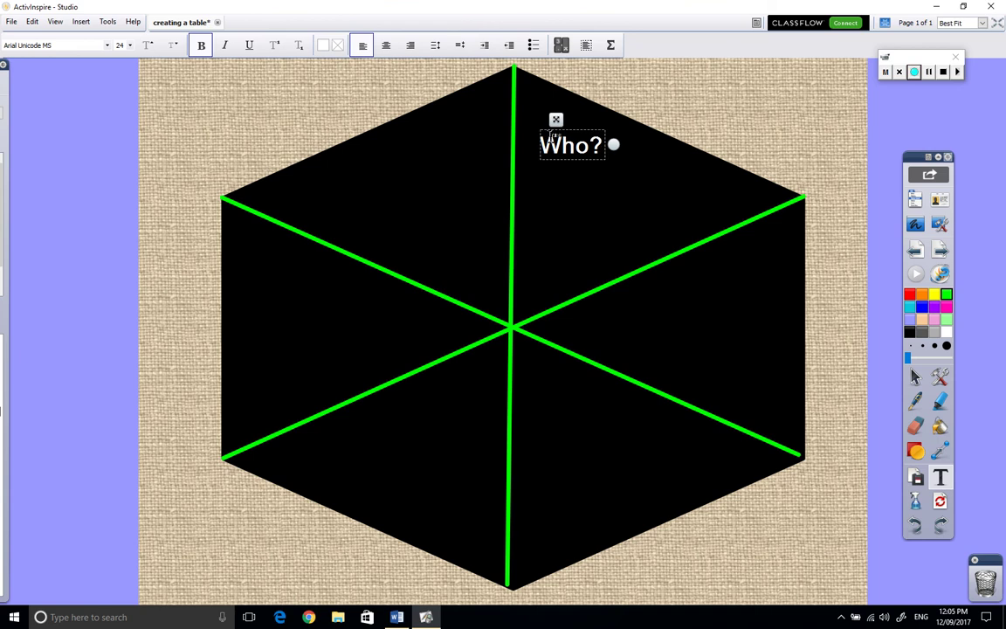
{"action": "left_click", "coordinate": [633, 318]}
{"action": "left_click", "coordinate": [633, 318]}
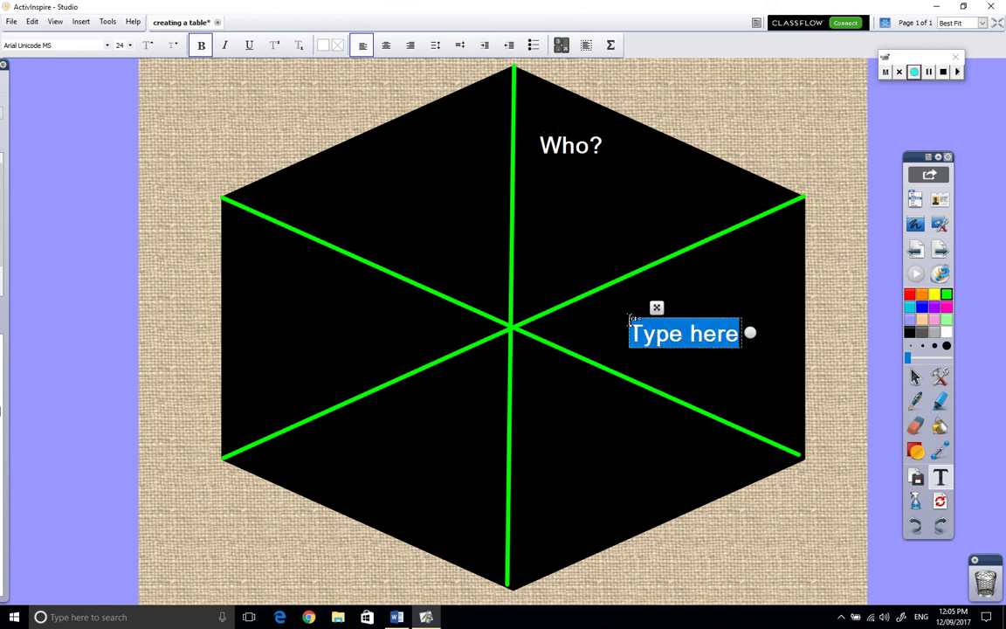
{"action": "type", "text": "What?"}
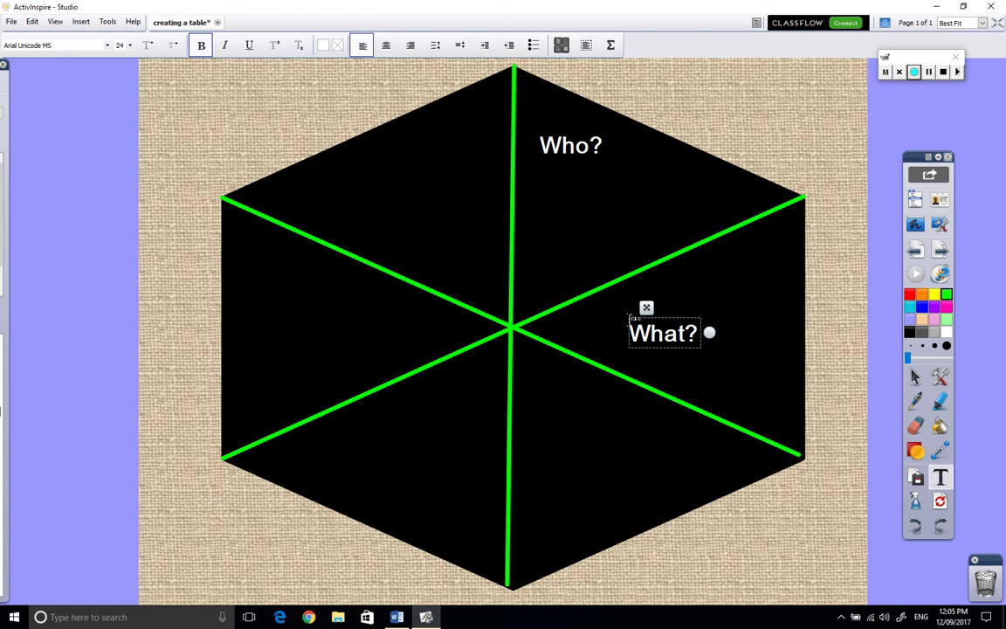
{"action": "left_click", "coordinate": [572, 499]}
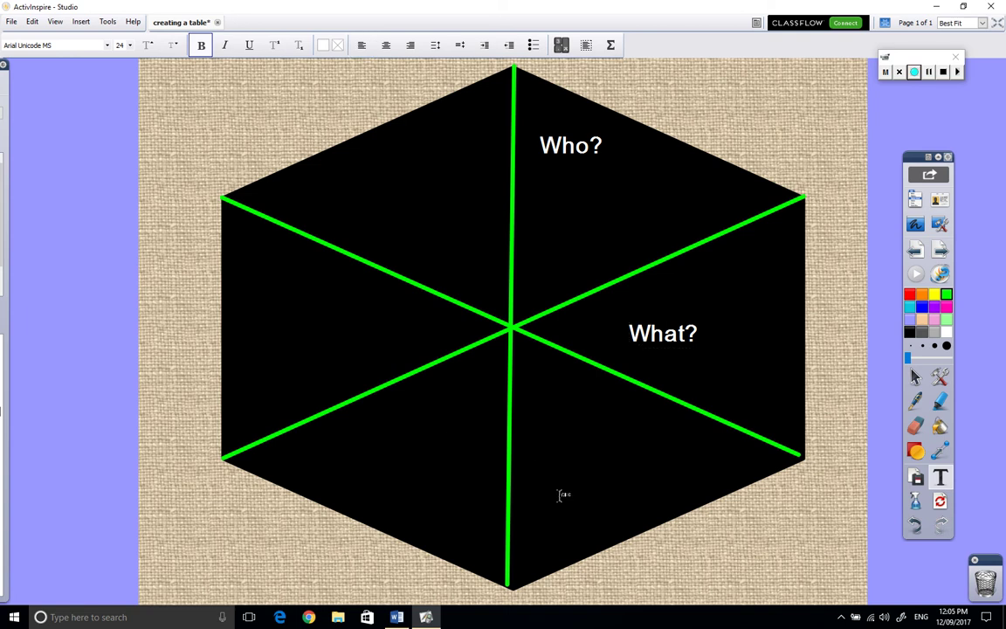
{"action": "left_click", "coordinate": [566, 513]}
{"action": "type", "text": "When"}
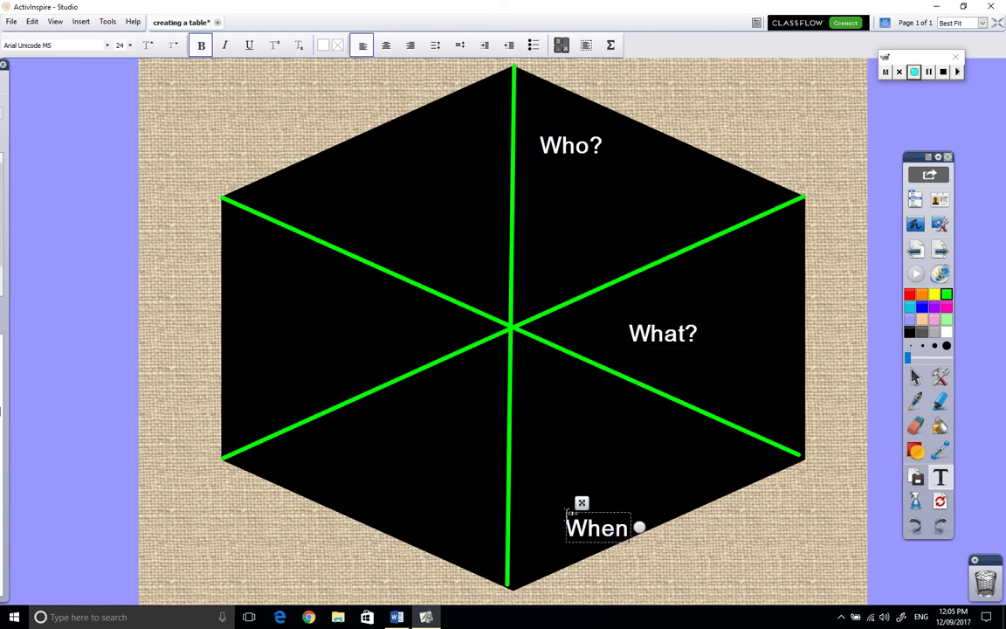
{"action": "type", "text": "?"}
Finish the When? label, straighten the vertical green line's bottom end, and show the extra tools list
{"action": "left_click", "coordinate": [915, 377]}
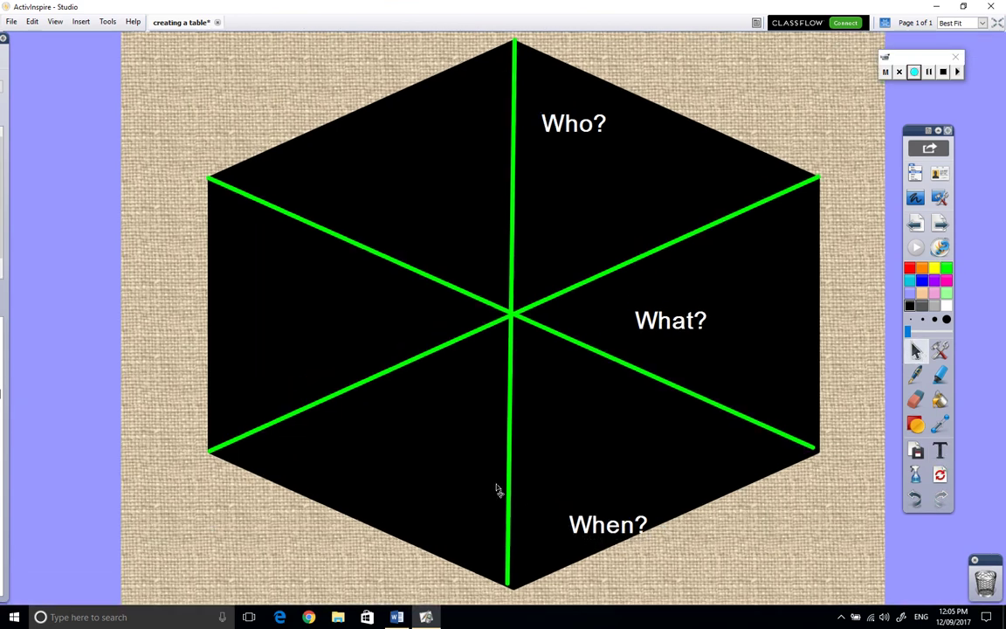
{"action": "left_click", "coordinate": [511, 479]}
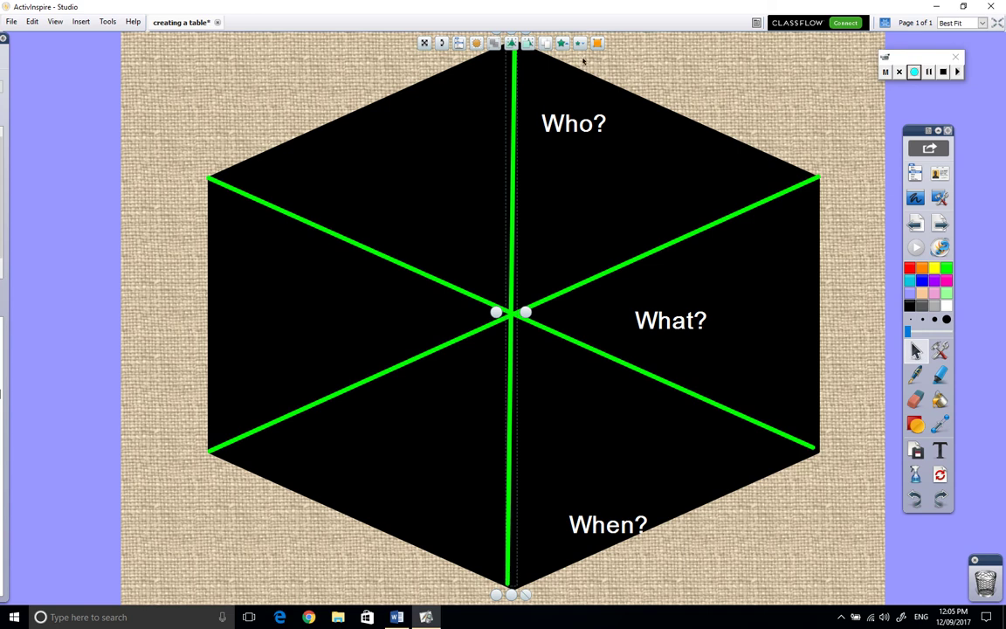
{"action": "left_click", "coordinate": [542, 590]}
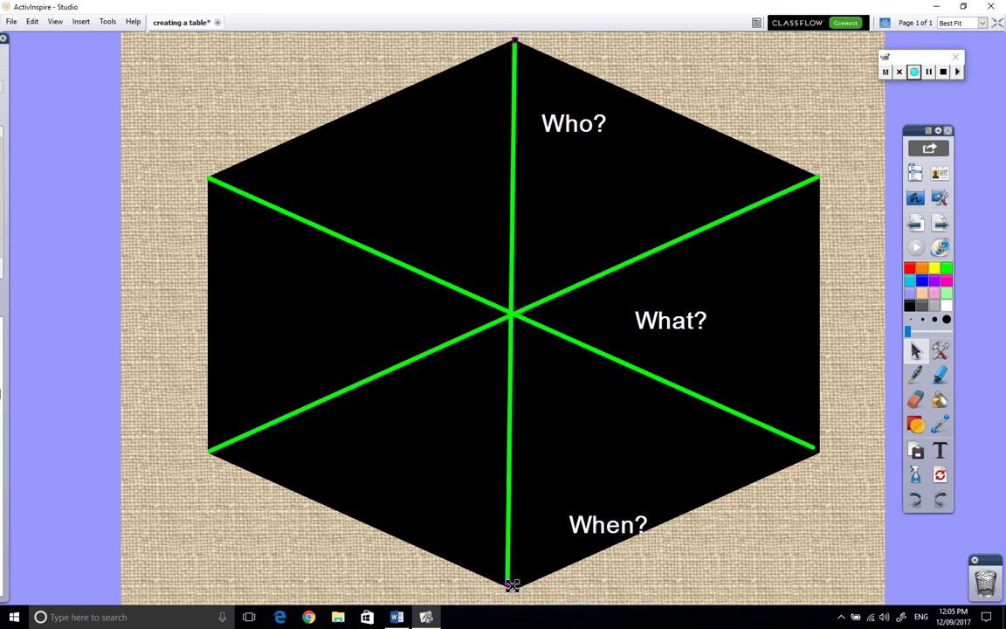
{"action": "left_click_drag", "start_coordinate": [507, 584], "coordinate": [514, 591]}
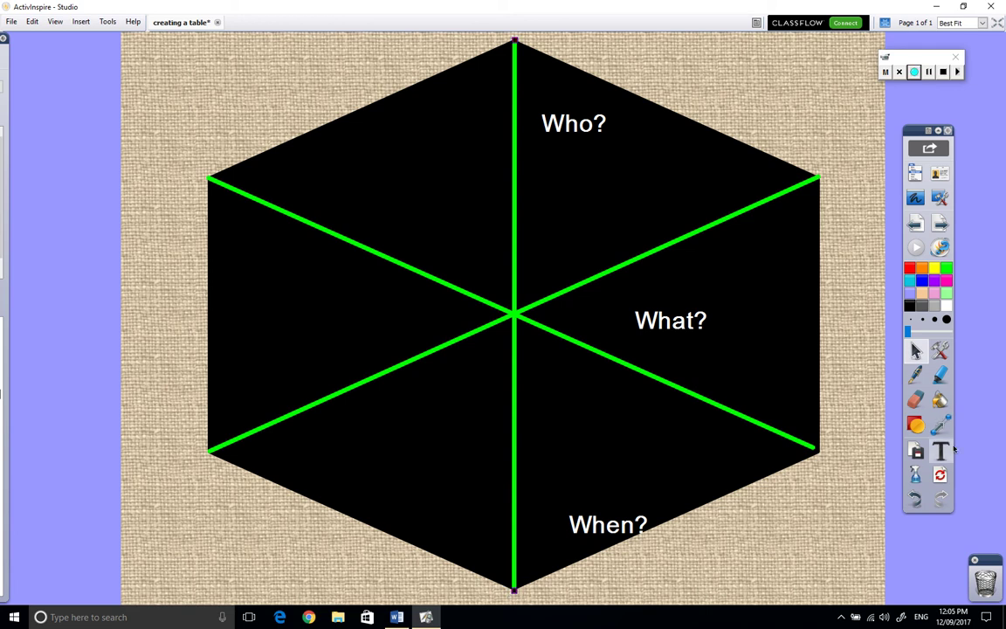
{"action": "left_click", "coordinate": [942, 352]}
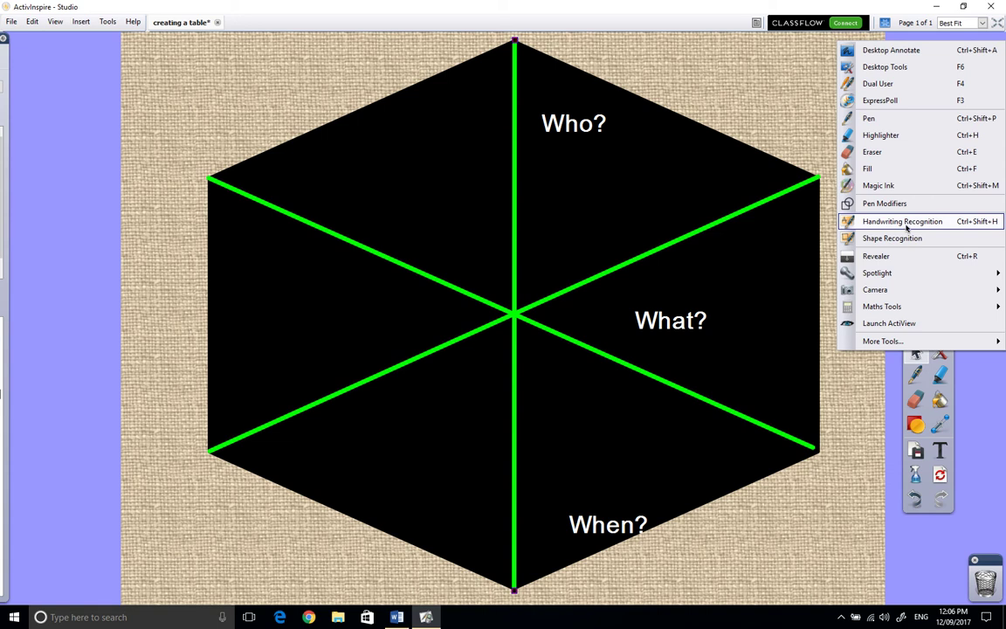
Handwrite 'Why?' below the hexagon's lower-left edge and confirm it is recognised as 'Why ?'
{"action": "left_click", "coordinate": [902, 222]}
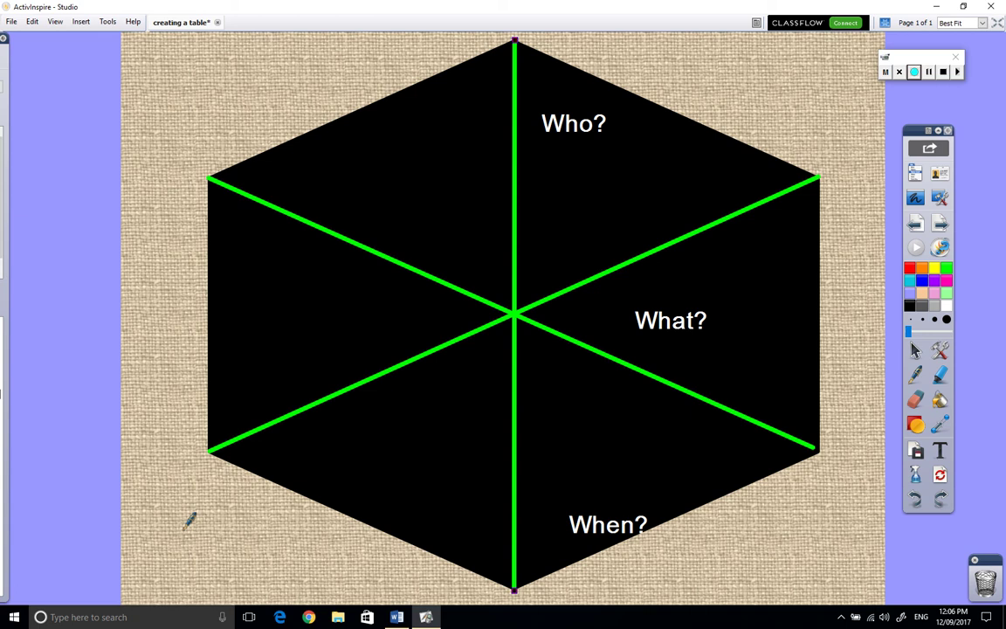
{"action": "mouse_move", "coordinate": [182, 526]}
{"action": "left_mouse_down"}
{"action": "mouse_move", "coordinate": [187, 565]}
{"action": "mouse_move", "coordinate": [222, 555]}
{"action": "mouse_move", "coordinate": [241, 517]}
{"action": "mouse_move", "coordinate": [251, 559]}
{"action": "mouse_move", "coordinate": [288, 535]}
{"action": "mouse_move", "coordinate": [302, 576]}
{"action": "mouse_move", "coordinate": [271, 576]}
{"action": "left_mouse_up"}
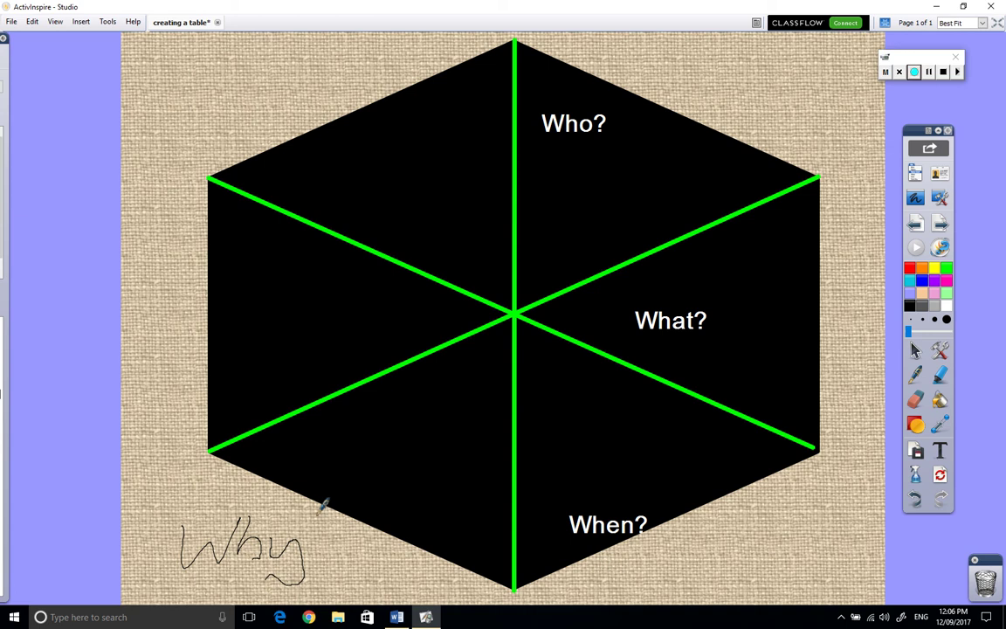
{"action": "mouse_move", "coordinate": [314, 515]}
{"action": "left_mouse_down"}
{"action": "mouse_move", "coordinate": [328, 500]}
{"action": "mouse_move", "coordinate": [342, 522]}
{"action": "mouse_move", "coordinate": [332, 543]}
{"action": "mouse_move", "coordinate": [339, 554]}
{"action": "left_mouse_up"}
{"action": "left_click", "coordinate": [337, 557]}
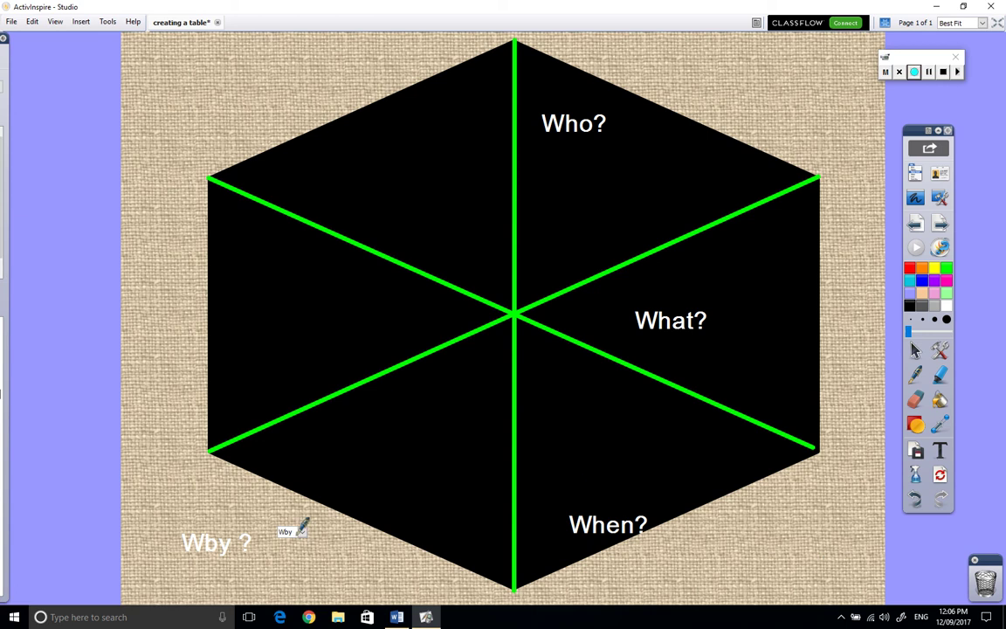
{"action": "left_click", "coordinate": [302, 531]}
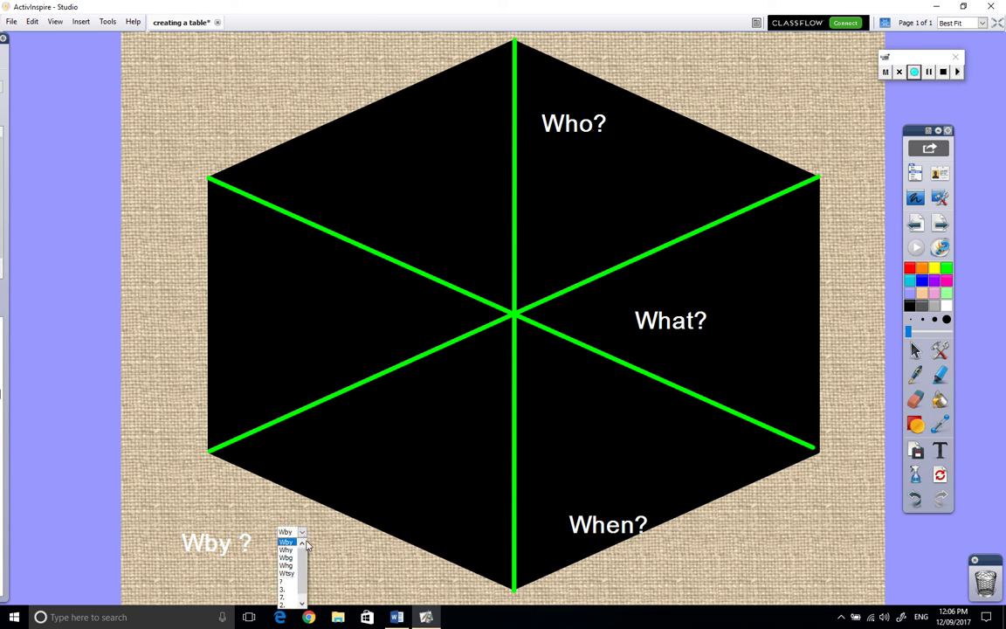
{"action": "left_click", "coordinate": [288, 550]}
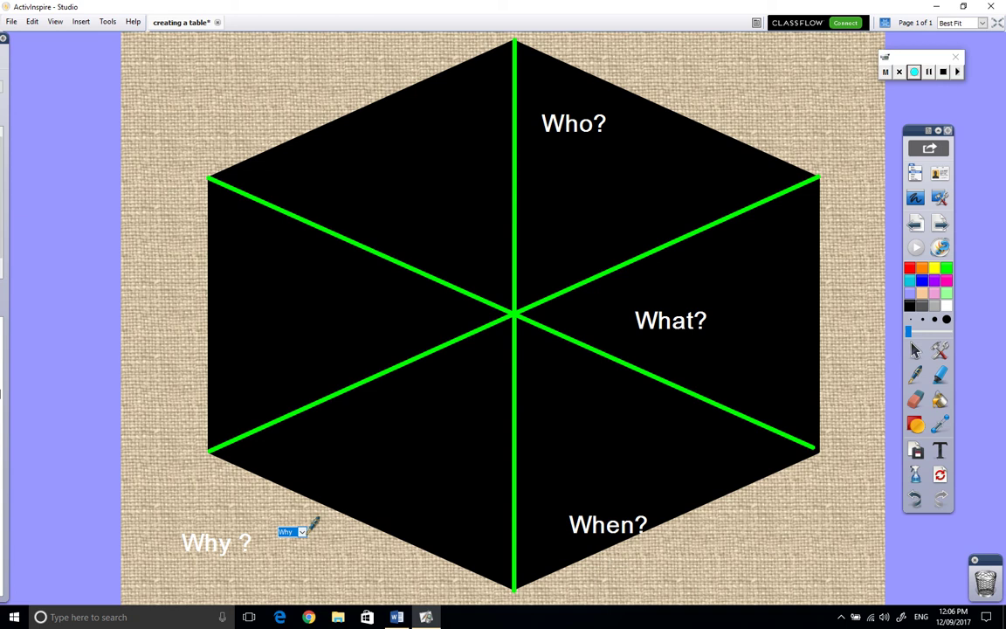
{"action": "left_click", "coordinate": [303, 531]}
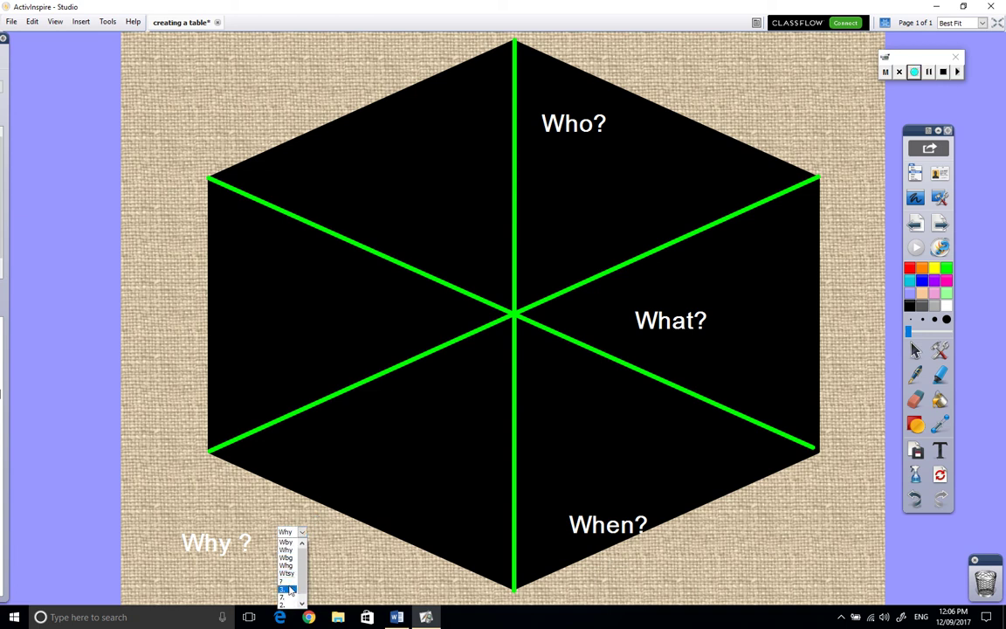
{"action": "left_click", "coordinate": [304, 530]}
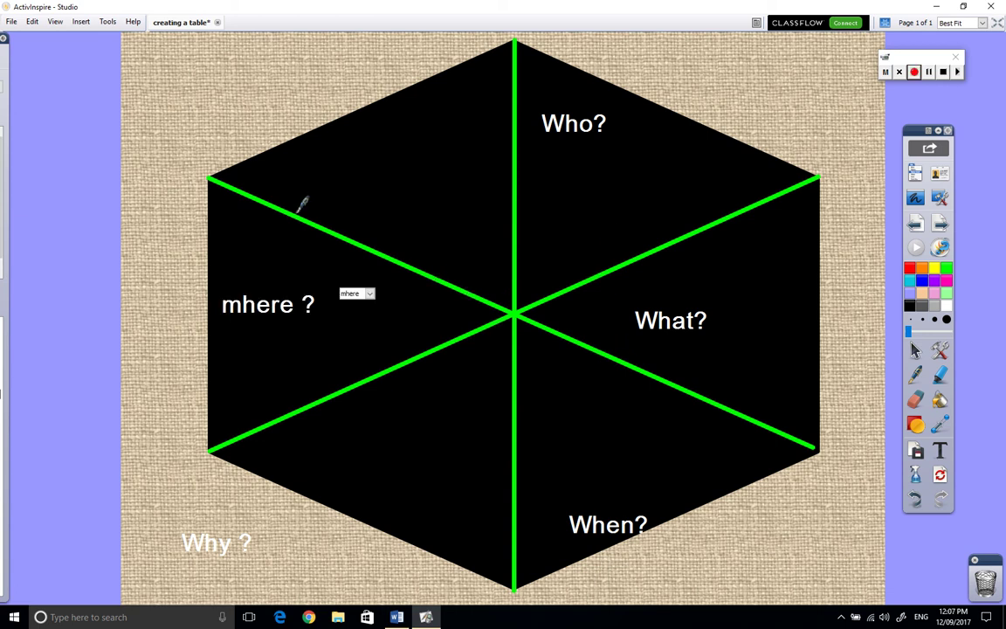
Correct the left label's recognised word to 'Where ?' and handwrite 'How ?' near the page's top-left
{"action": "left_click", "coordinate": [371, 293]}
{"action": "left_click", "coordinate": [351, 311]}
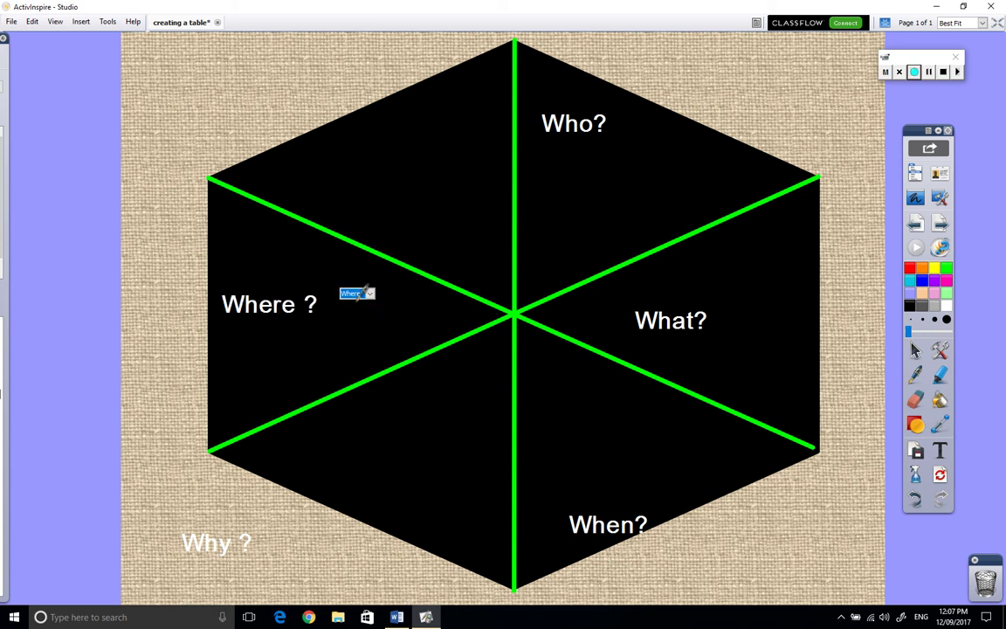
{"action": "mouse_move", "coordinate": [194, 69]}
{"action": "left_mouse_down"}
{"action": "mouse_move", "coordinate": [184, 117]}
{"action": "mouse_move", "coordinate": [232, 91]}
{"action": "mouse_move", "coordinate": [234, 111]}
{"action": "mouse_move", "coordinate": [281, 83]}
{"action": "mouse_move", "coordinate": [292, 107]}
{"action": "mouse_move", "coordinate": [322, 73]}
{"action": "mouse_move", "coordinate": [352, 75]}
{"action": "mouse_move", "coordinate": [353, 89]}
{"action": "left_mouse_up"}
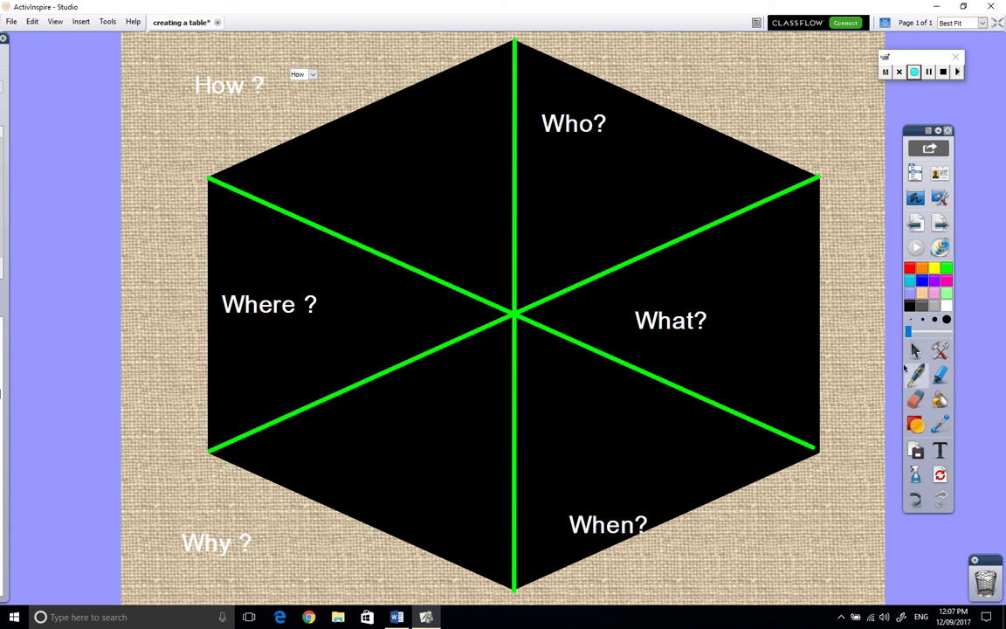
Place Who?, How?, Where?, Why?, When? and What? each in its own hexagon triangle, then select everything
{"action": "left_click", "coordinate": [915, 349]}
{"action": "left_click_drag", "start_coordinate": [575, 135], "coordinate": [554, 107]}
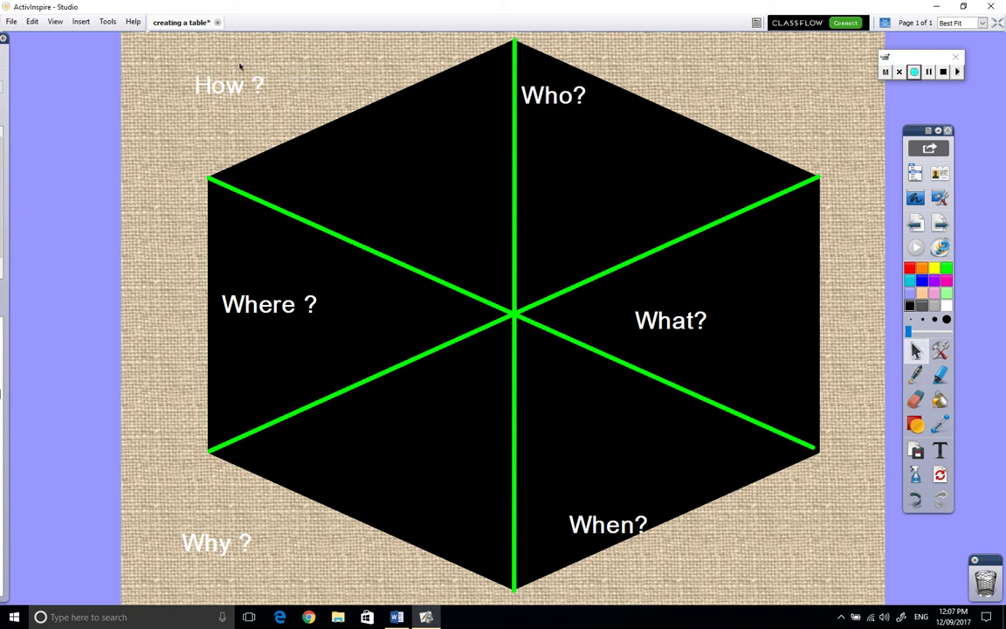
{"action": "left_click_drag", "start_coordinate": [236, 87], "coordinate": [283, 180]}
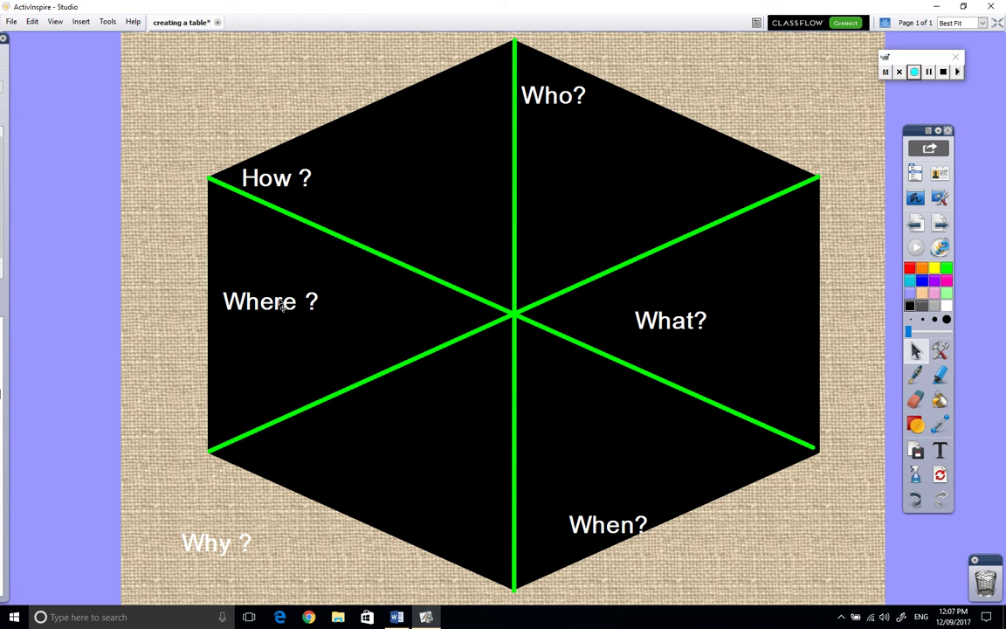
{"action": "left_click_drag", "start_coordinate": [284, 314], "coordinate": [286, 272]}
{"action": "left_click_drag", "start_coordinate": [250, 536], "coordinate": [301, 467]}
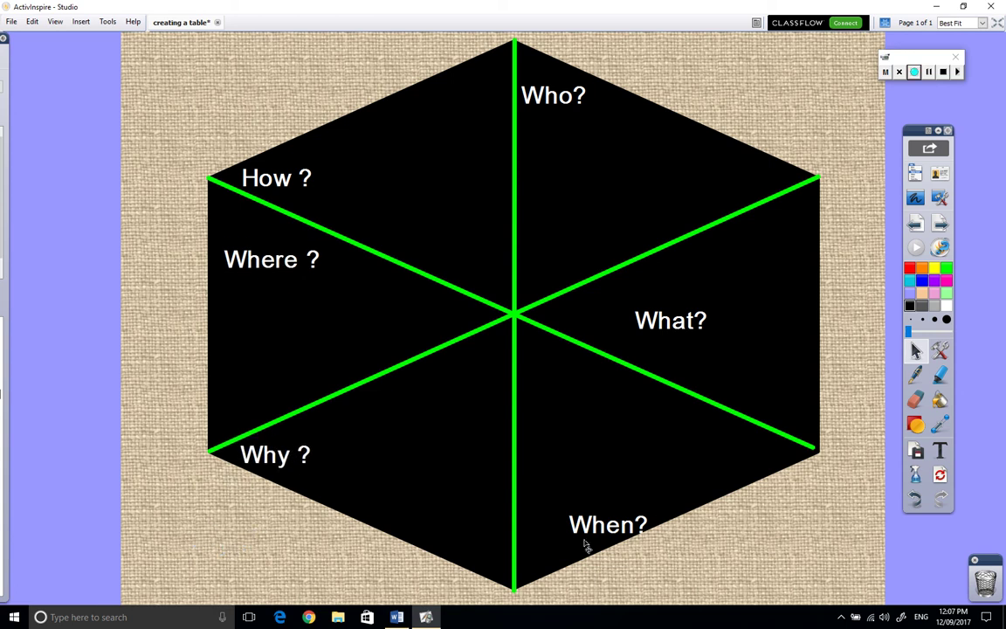
{"action": "left_click_drag", "start_coordinate": [596, 539], "coordinate": [730, 467]}
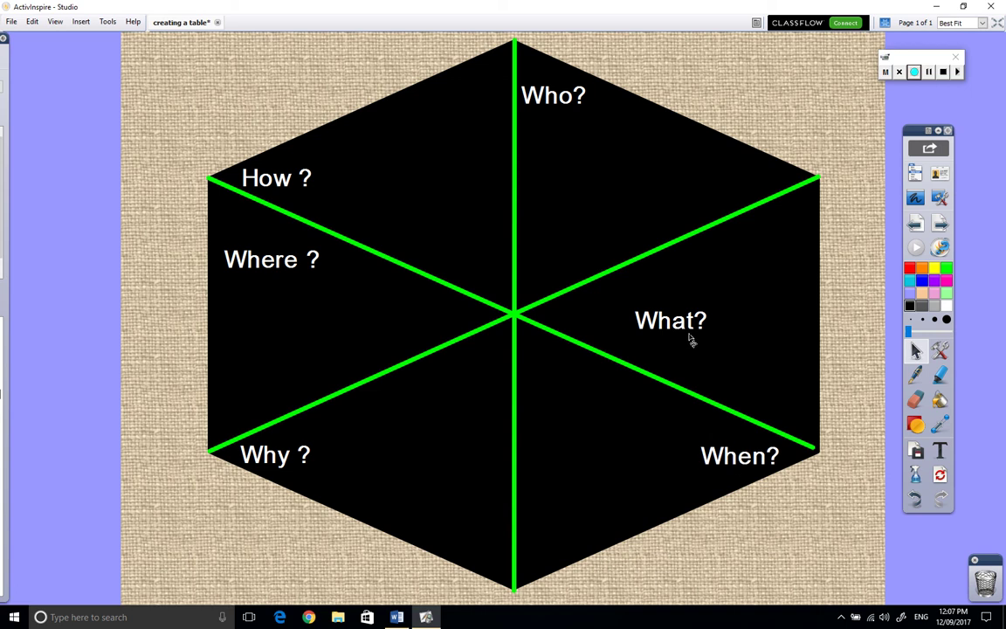
{"action": "left_click_drag", "start_coordinate": [689, 324], "coordinate": [792, 241]}
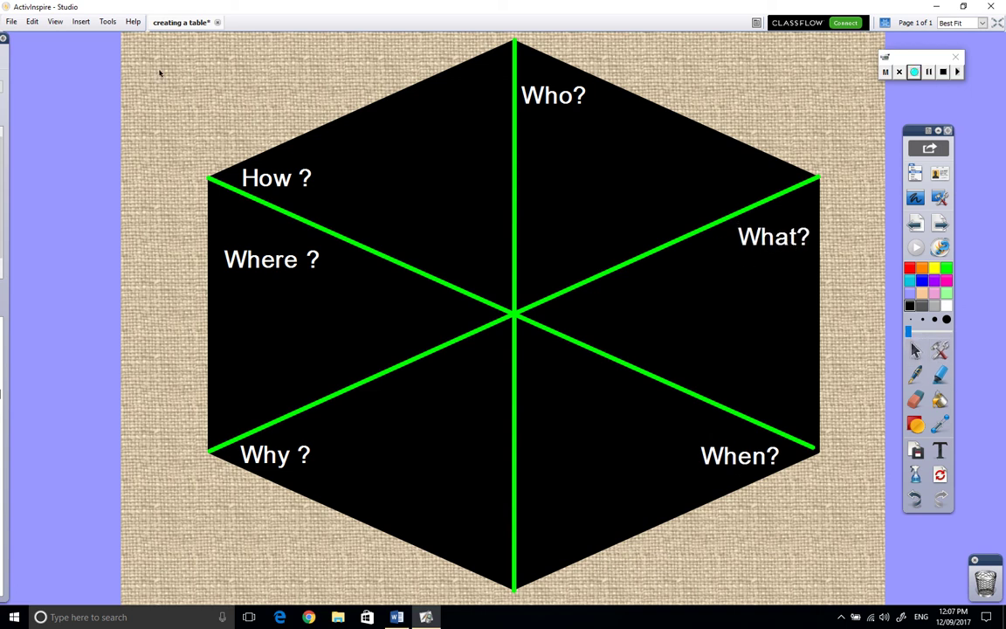
{"action": "left_click_drag", "start_coordinate": [136, 50], "coordinate": [870, 593]}
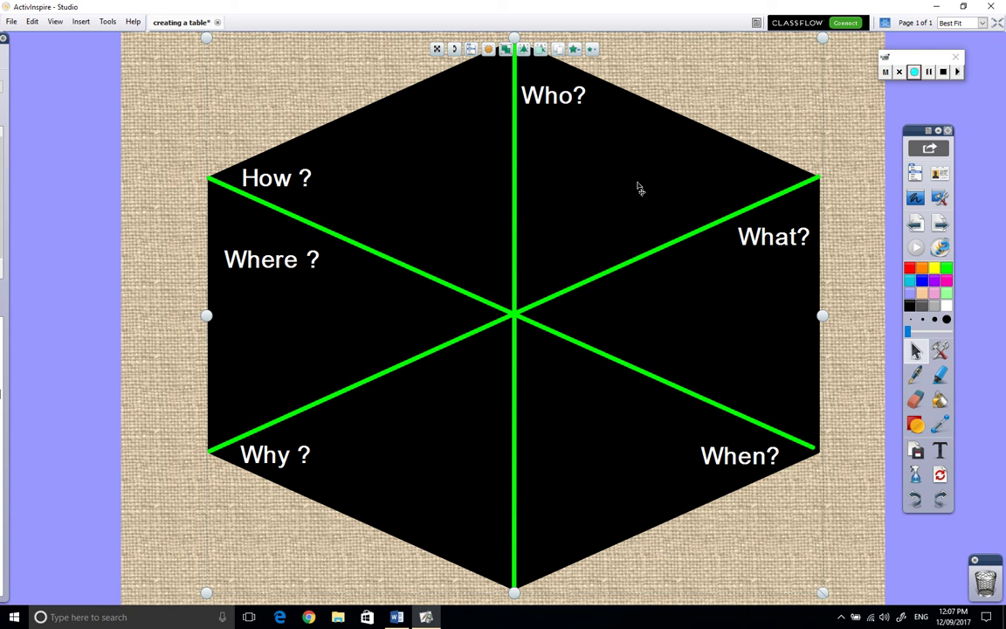
Lock the hexagon and labels, then draw three red pen strokes across its right-hand sections
{"action": "left_click", "coordinate": [473, 50]}
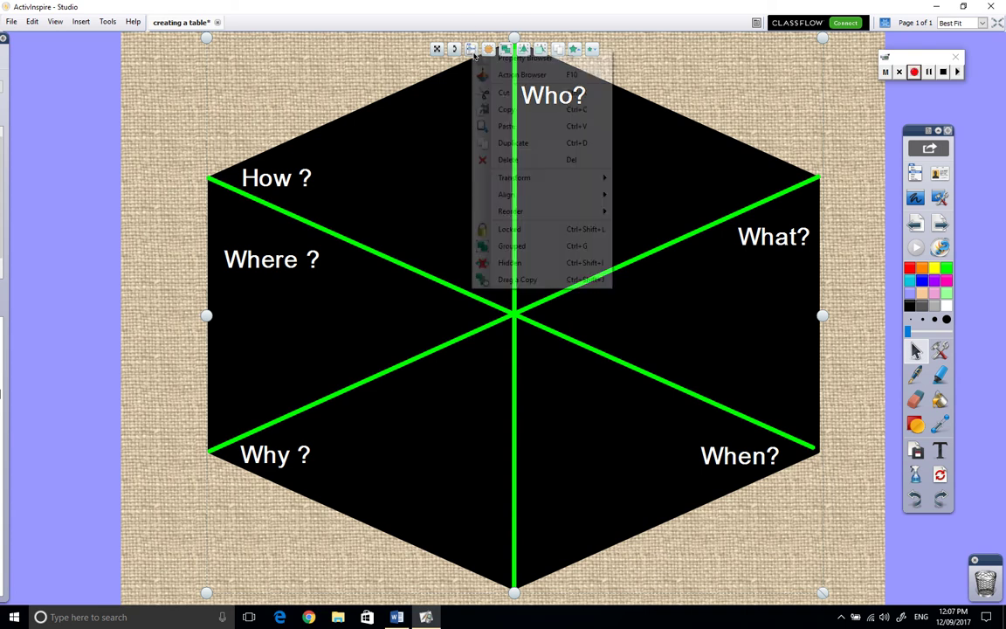
{"action": "left_click", "coordinate": [522, 231]}
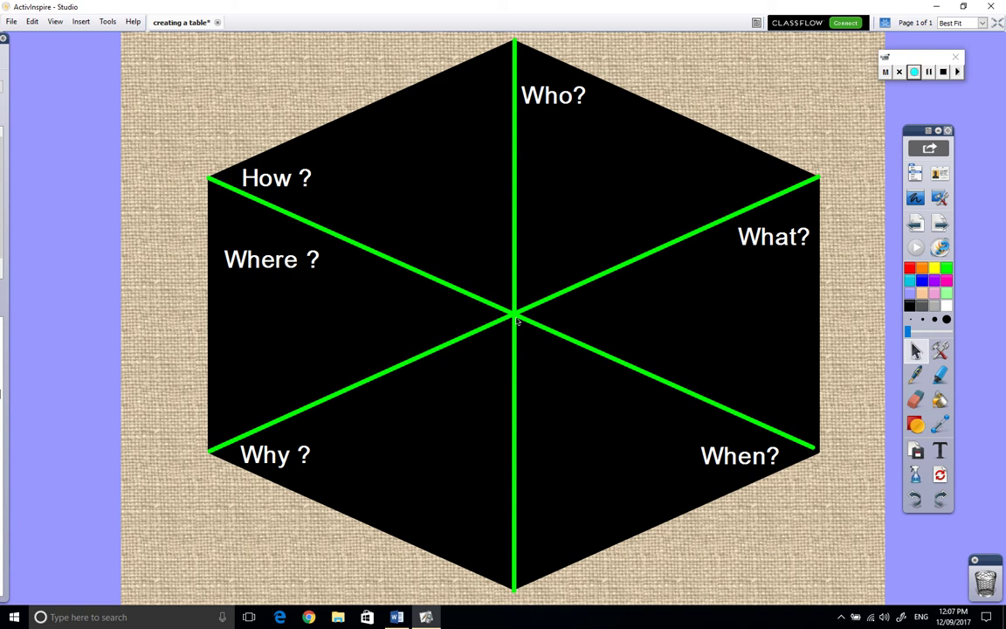
{"action": "left_click", "coordinate": [916, 374]}
{"action": "left_click_drag", "start_coordinate": [643, 296], "coordinate": [763, 307]}
{"action": "left_click_drag", "start_coordinate": [707, 332], "coordinate": [769, 346]}
{"action": "left_click_drag", "start_coordinate": [623, 382], "coordinate": [742, 404]}
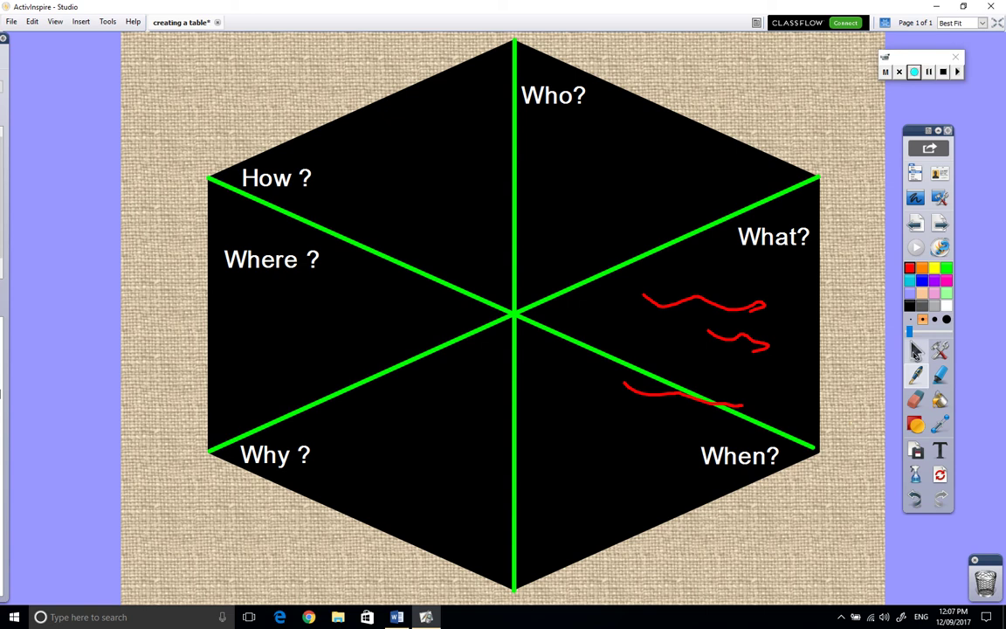
{"action": "left_click", "coordinate": [915, 350]}
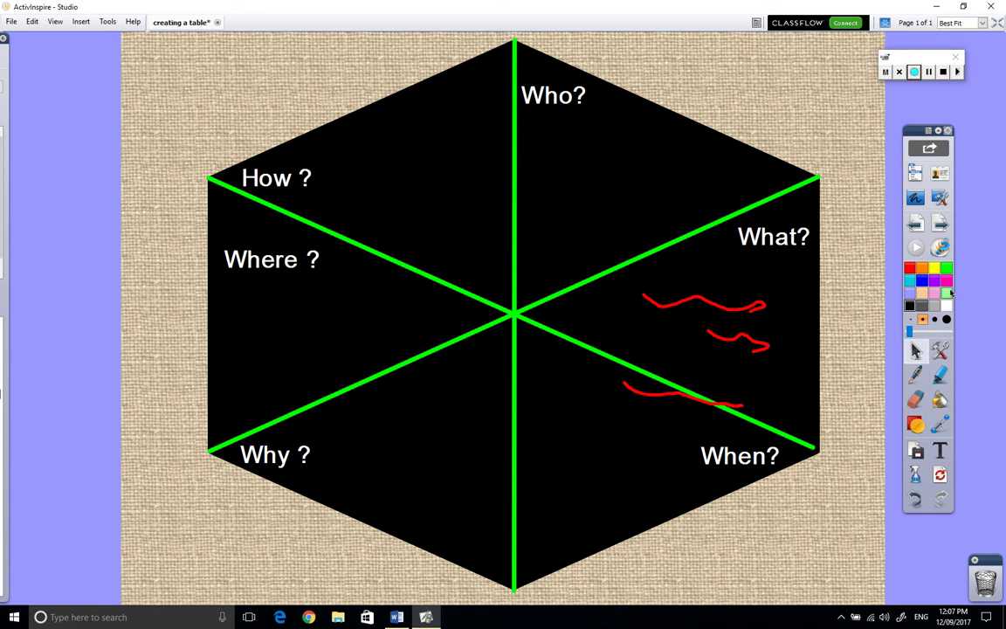